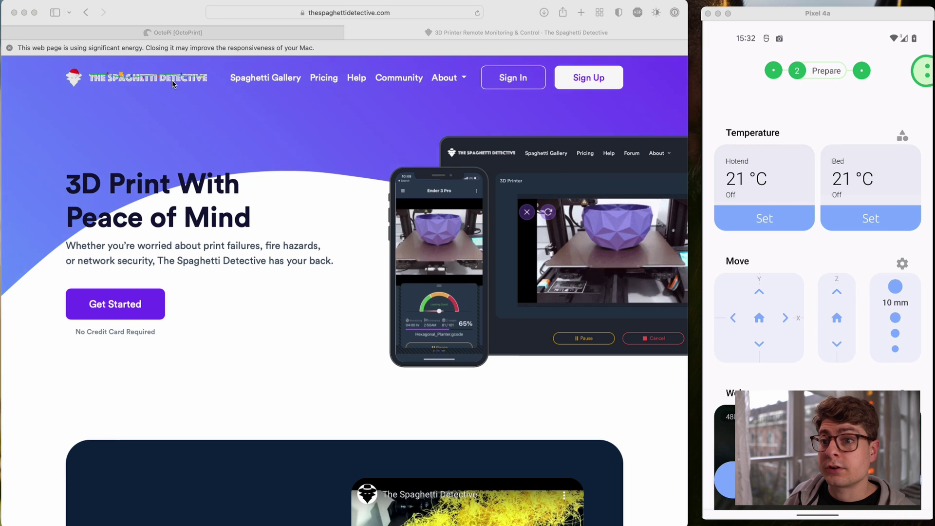
# - Install the Access Anywhere - The Spaghetti Detective plugin from OctoPrint's Plugin Manager repository
pyautogui.click(212, 31)
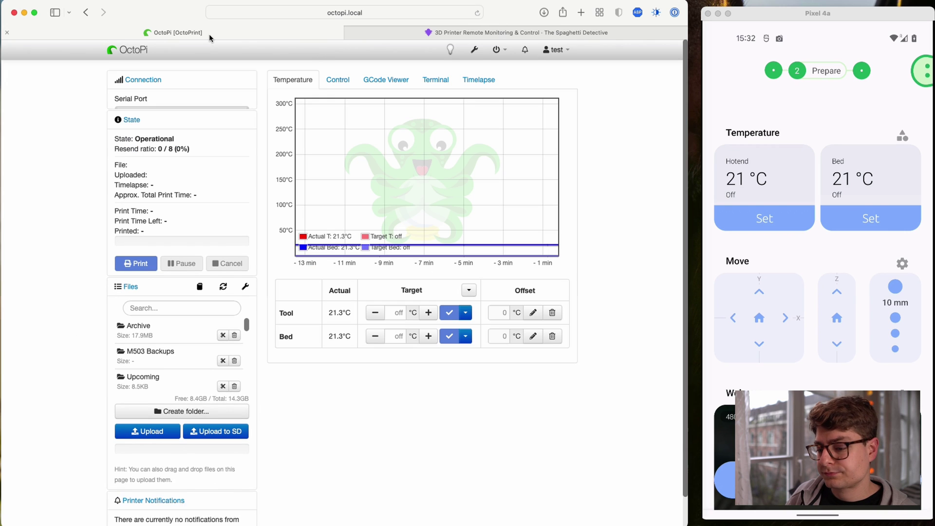
pyautogui.click(484, 53)
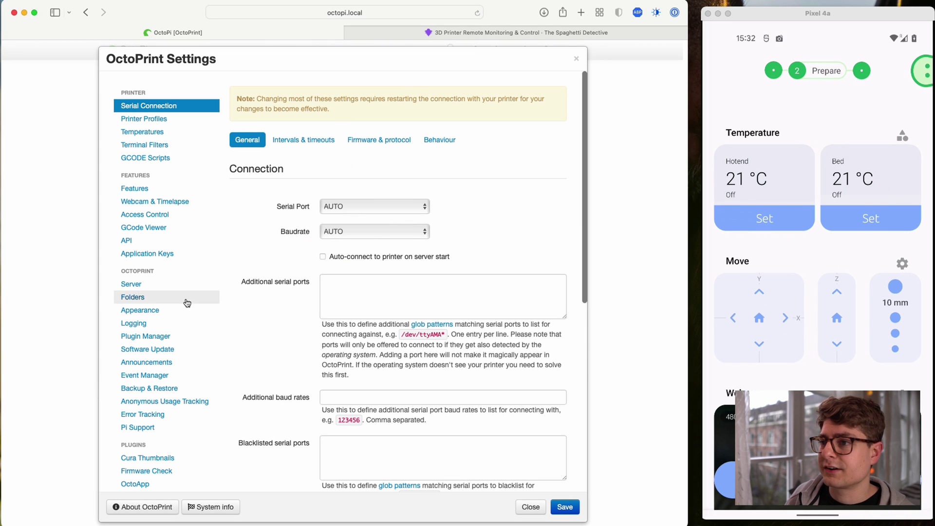
pyautogui.click(176, 336)
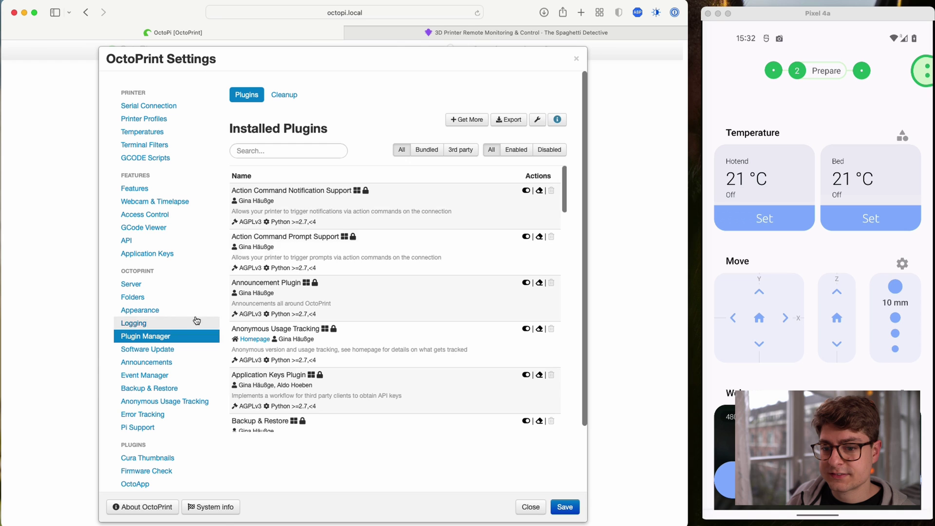
pyautogui.click(464, 120)
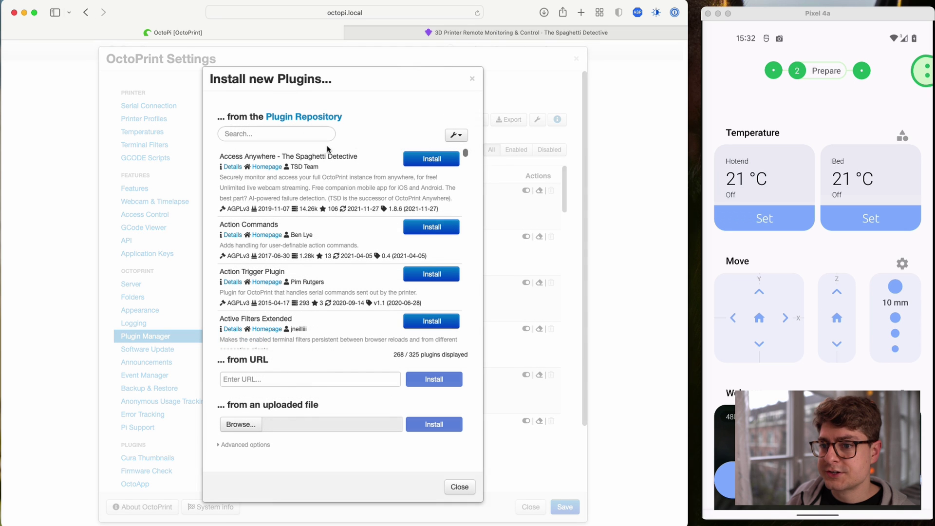
pyautogui.click(426, 158)
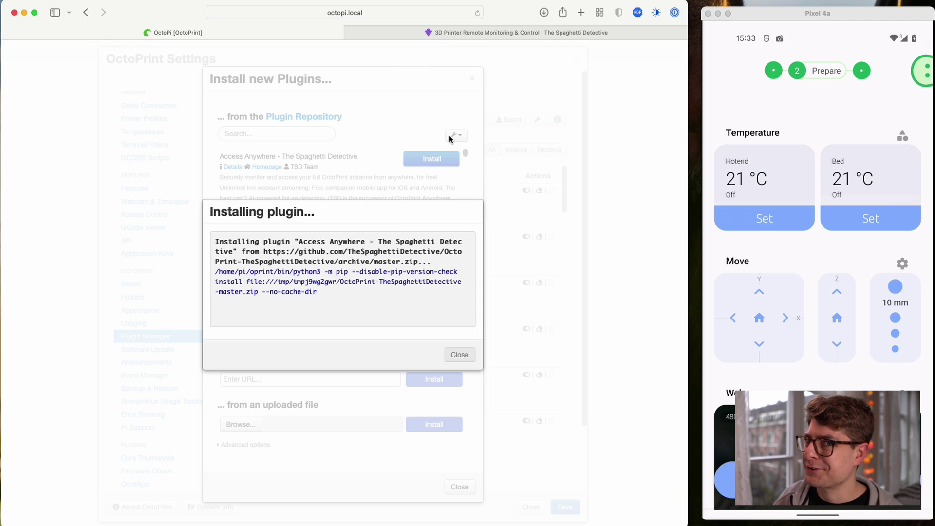
# - Open The Spaghetti Detective sign-up form and fill in the account e-mail
pyautogui.click(475, 35)
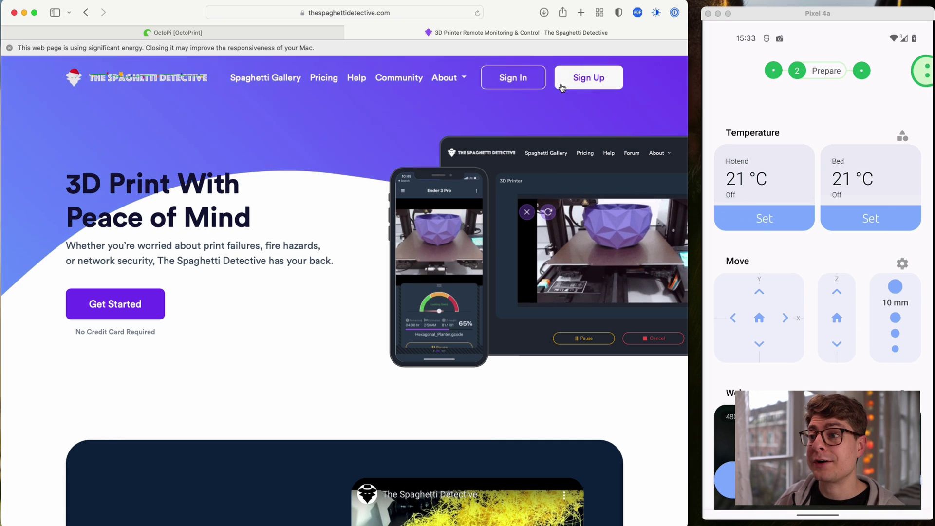
pyautogui.click(589, 78)
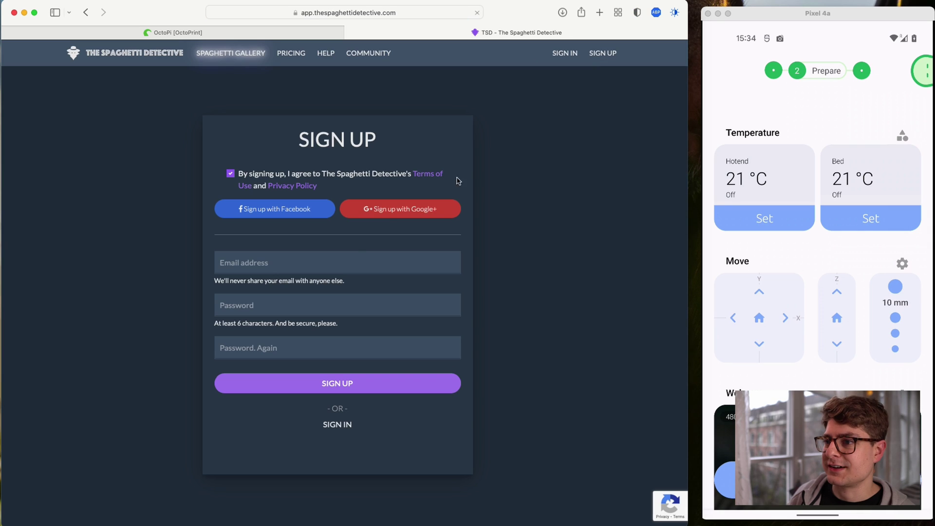
pyautogui.click(347, 263)
pyautogui.click(290, 294)
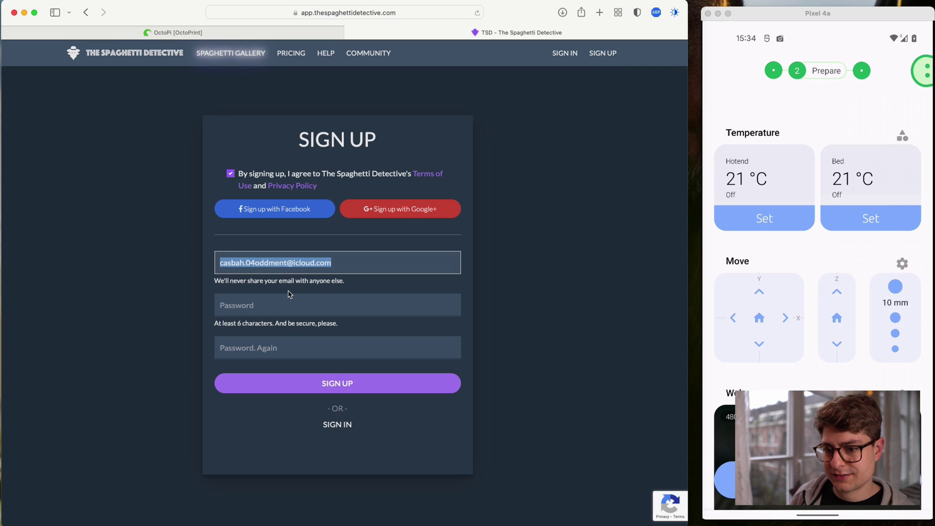
pyautogui.click(317, 308)
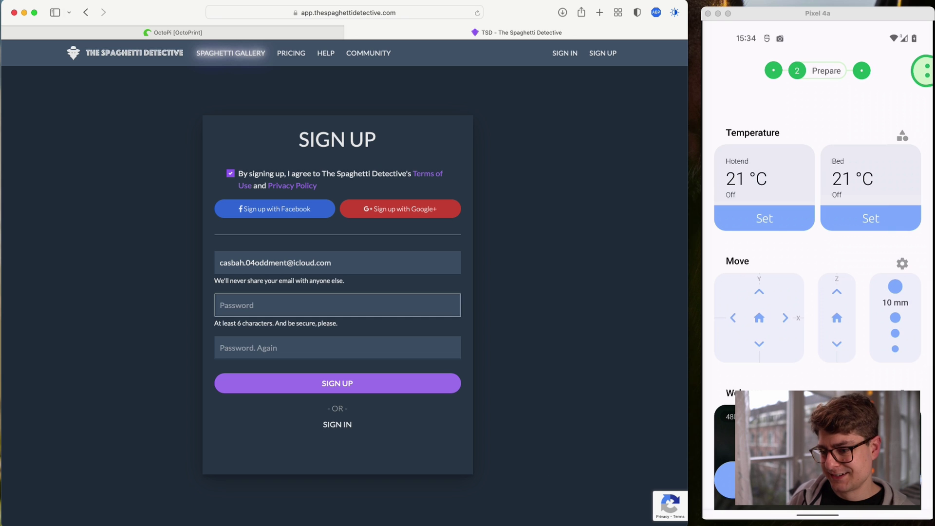
# - Paste the account password into both password fields and submit the registration
pyautogui.press('super+Tab')
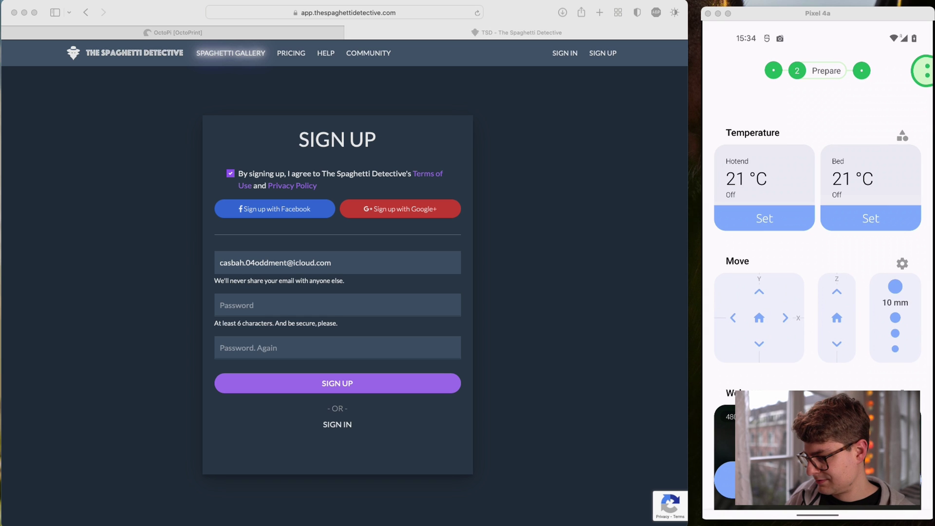
pyautogui.click(373, 310)
pyautogui.press('super+v')
pyautogui.press('Tab')
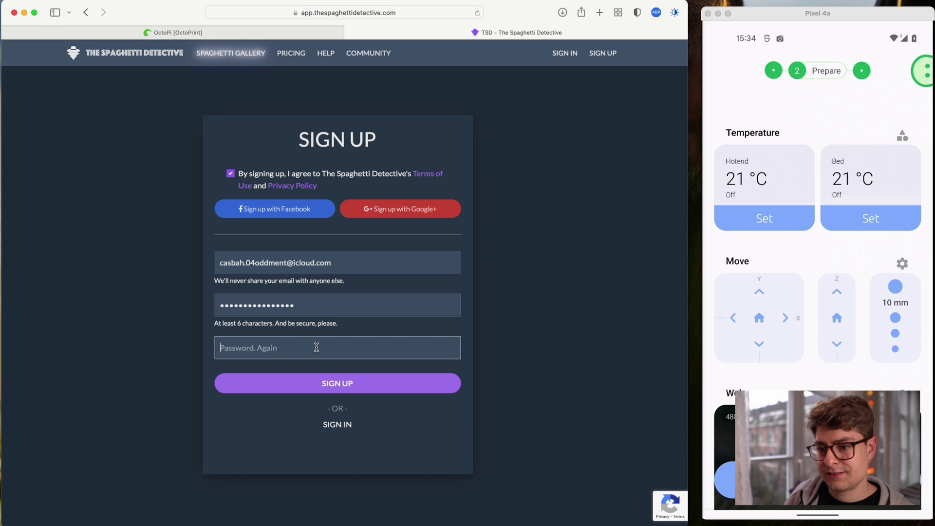
pyautogui.press('super+v')
pyautogui.click(320, 384)
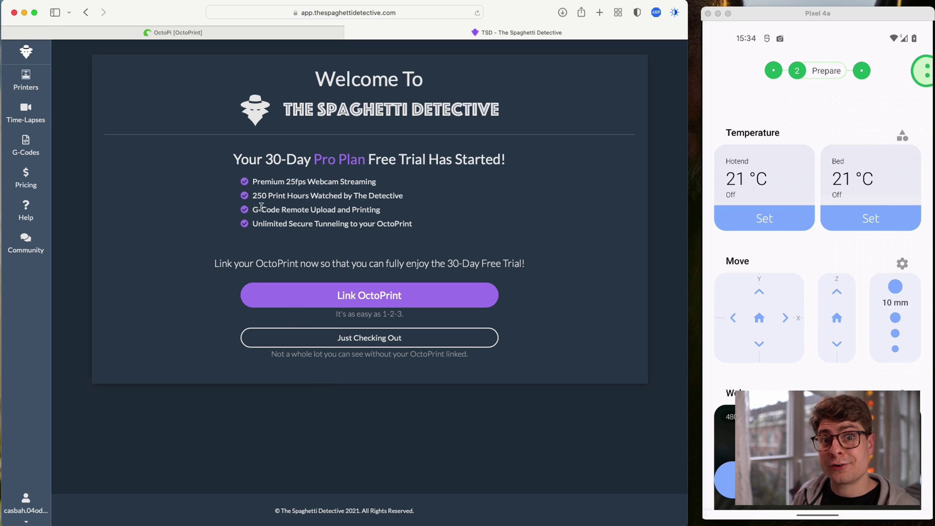
# - Restart the OctoPrint server so the new plugin takes effect
pyautogui.click(291, 38)
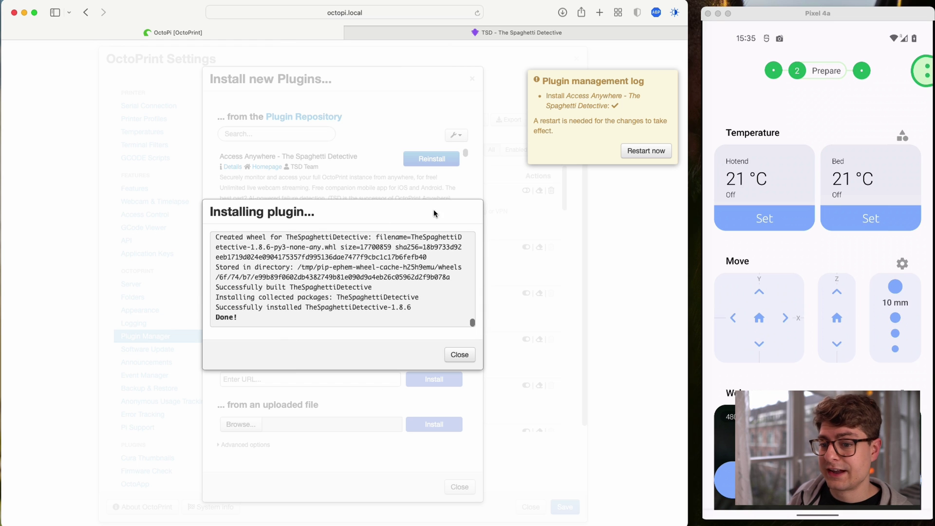
pyautogui.click(634, 152)
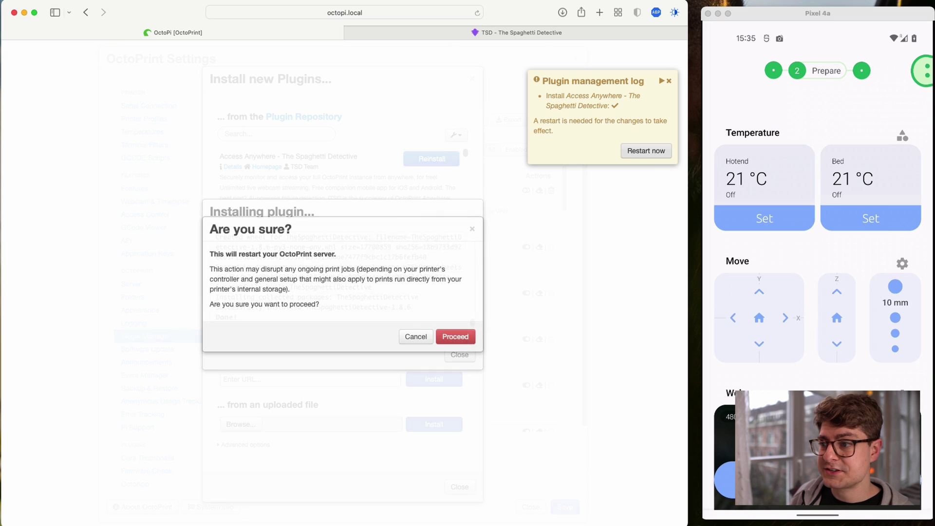
pyautogui.click(453, 337)
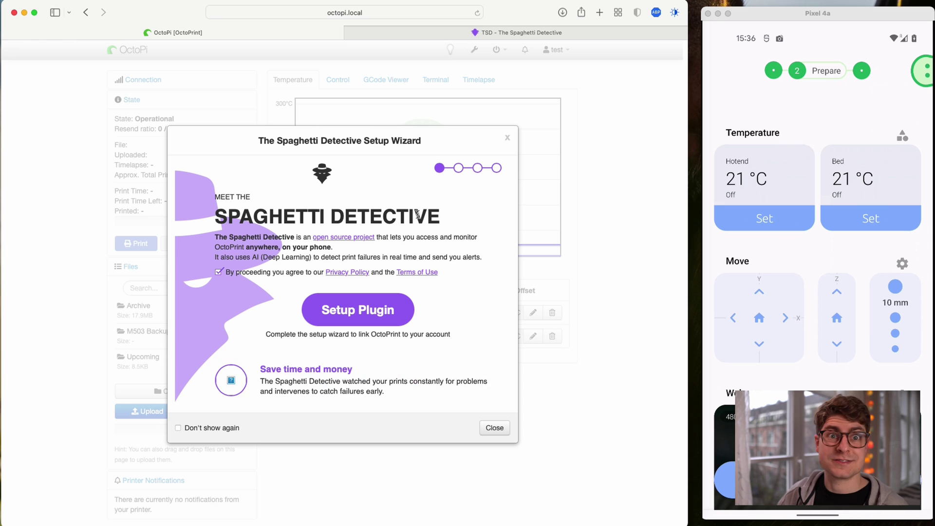
# - Run the Spaghetti Detective setup wizard via the website option up to the verification code field
pyautogui.click(382, 311)
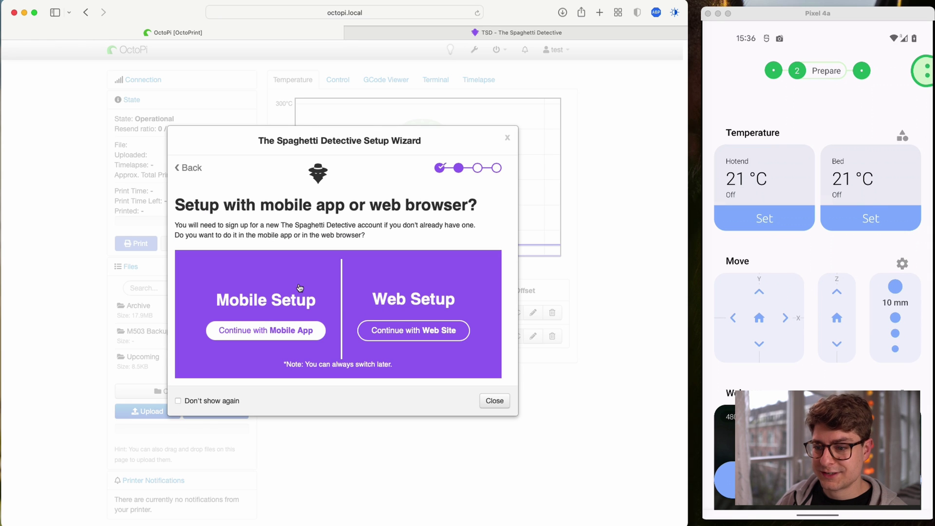
pyautogui.click(426, 336)
pyautogui.click(350, 309)
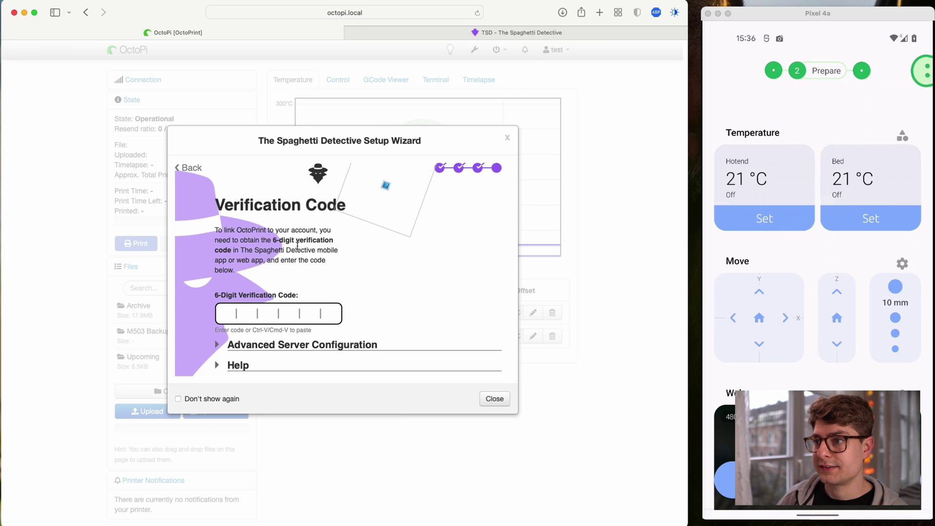
pyautogui.click(231, 308)
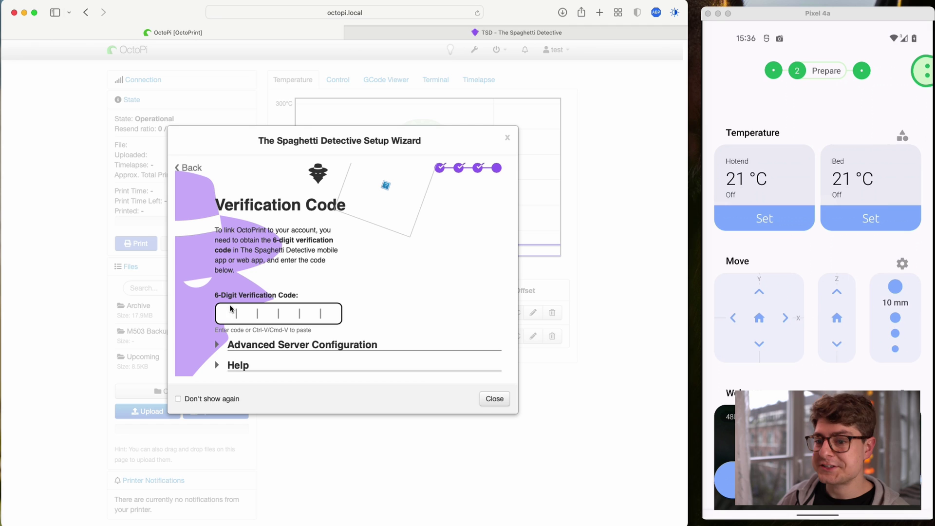
pyautogui.click(530, 30)
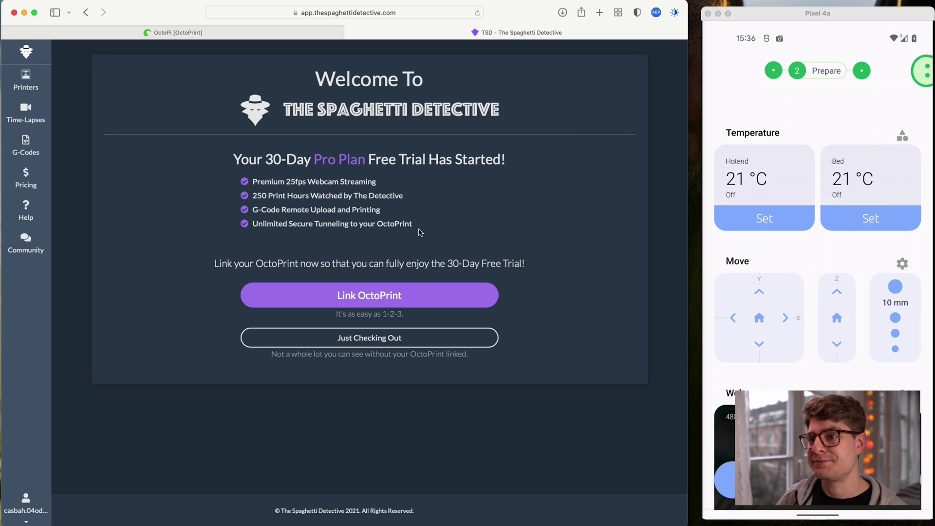
# - On The Spaghetti Detective, link OctoPrint manually and advance to the verification code step
pyautogui.click(397, 295)
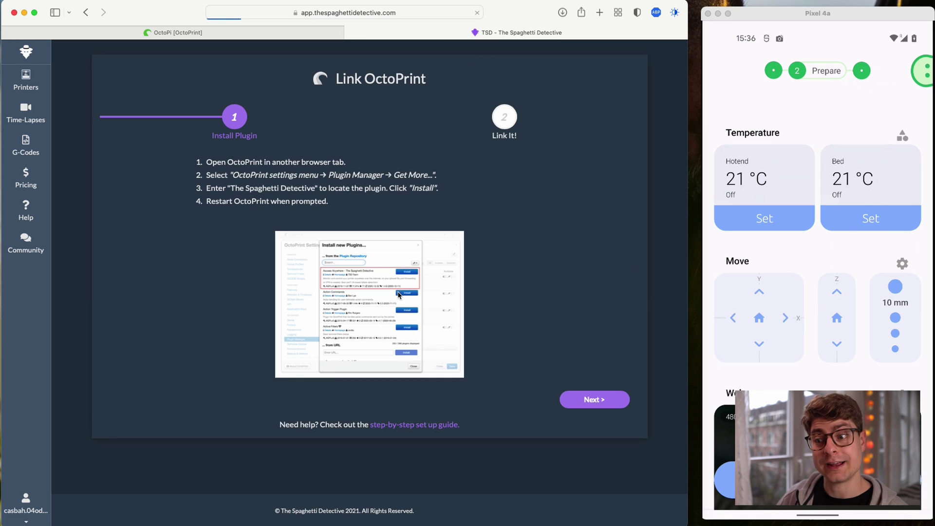
pyautogui.click(588, 397)
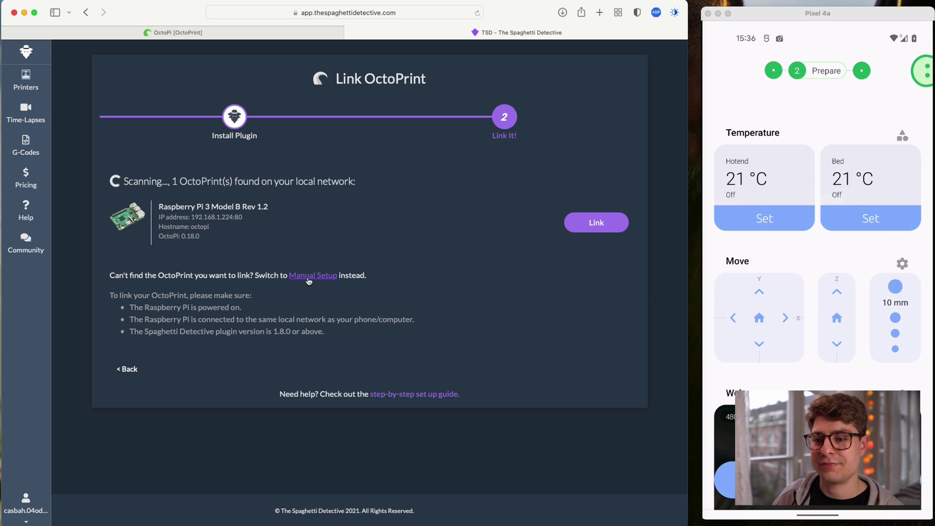
pyautogui.click(309, 277)
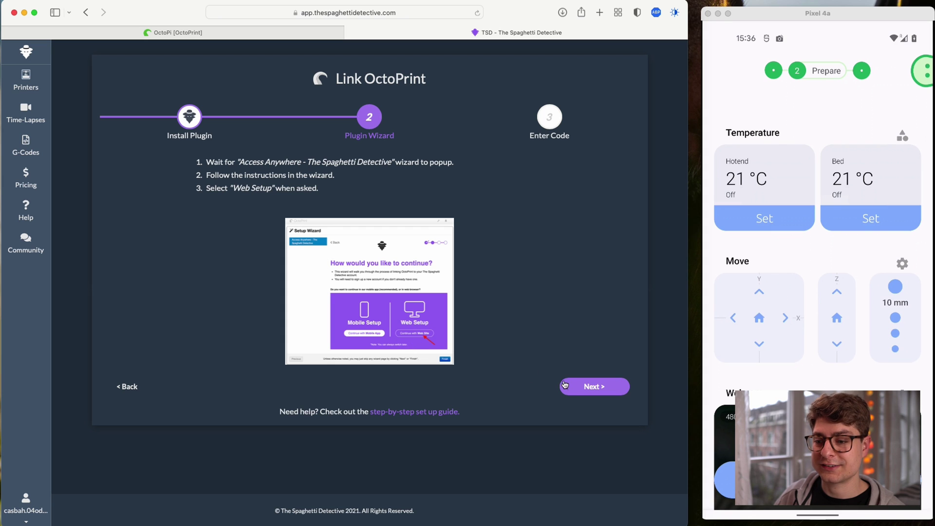
pyautogui.click(589, 389)
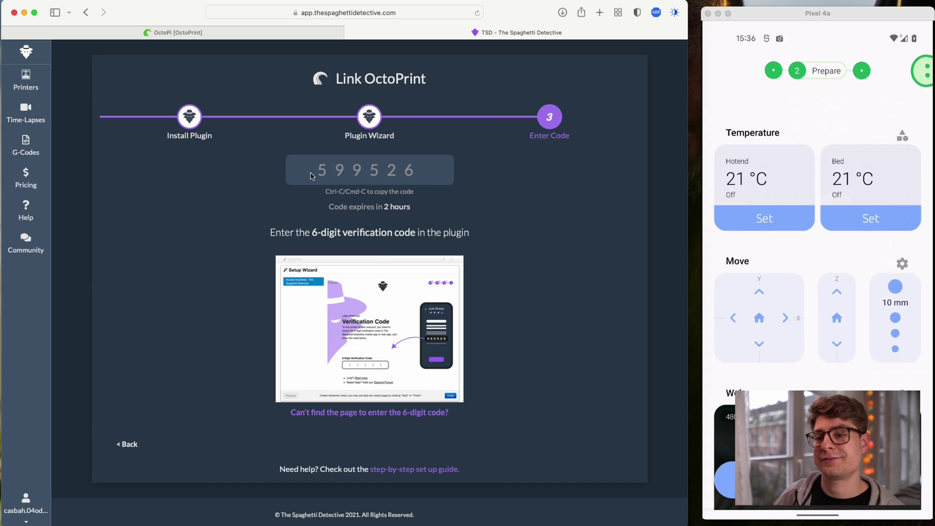
# - Copy the 6-digit verification code and paste it into OctoPrint's setup wizard
pyautogui.moveTo(316, 174); pyautogui.dragTo(429, 174)
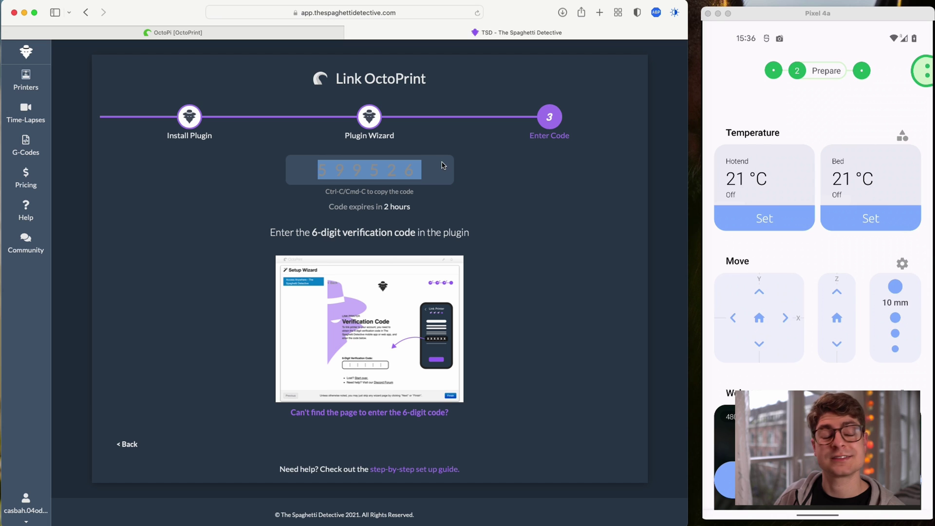
pyautogui.press('super+c')
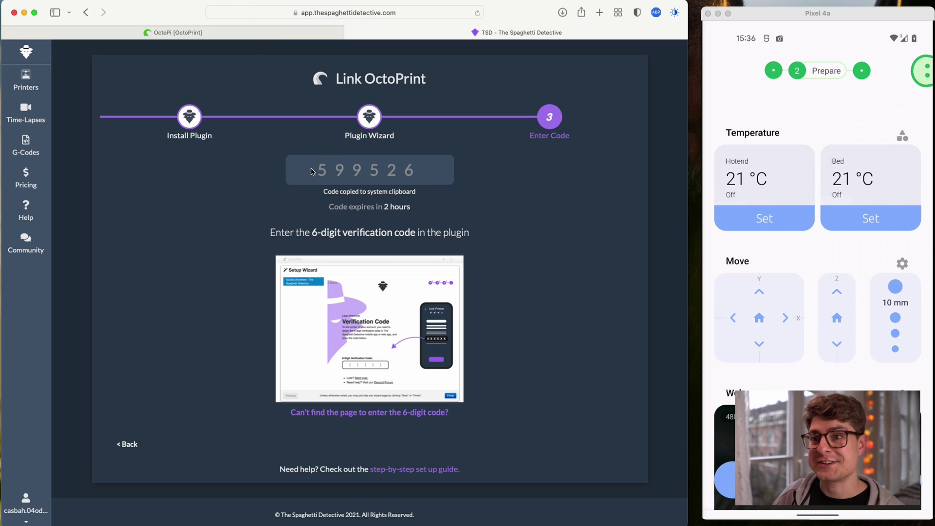
pyautogui.moveTo(313, 173); pyautogui.dragTo(375, 169)
pyautogui.doubleClick(376, 171)
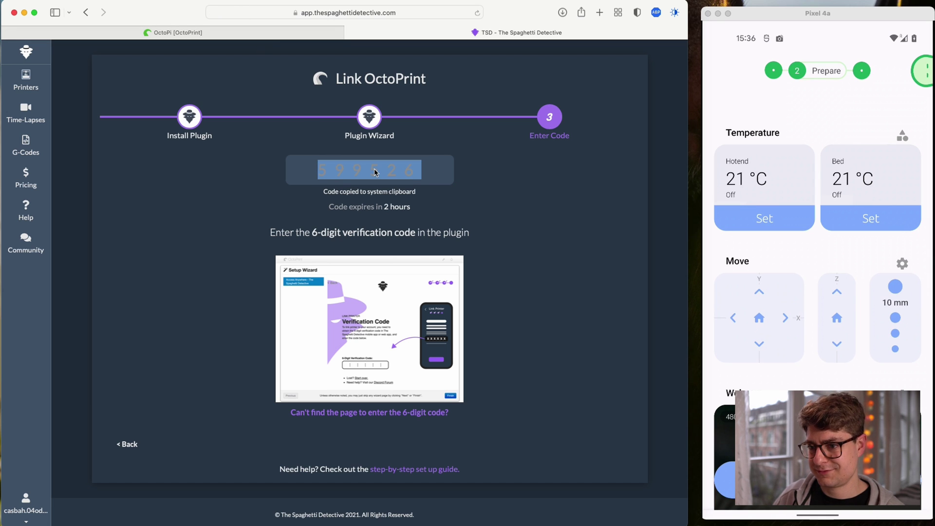
pyautogui.press('super+c')
pyautogui.click(263, 33)
pyautogui.click(235, 321)
pyautogui.press('super+v')
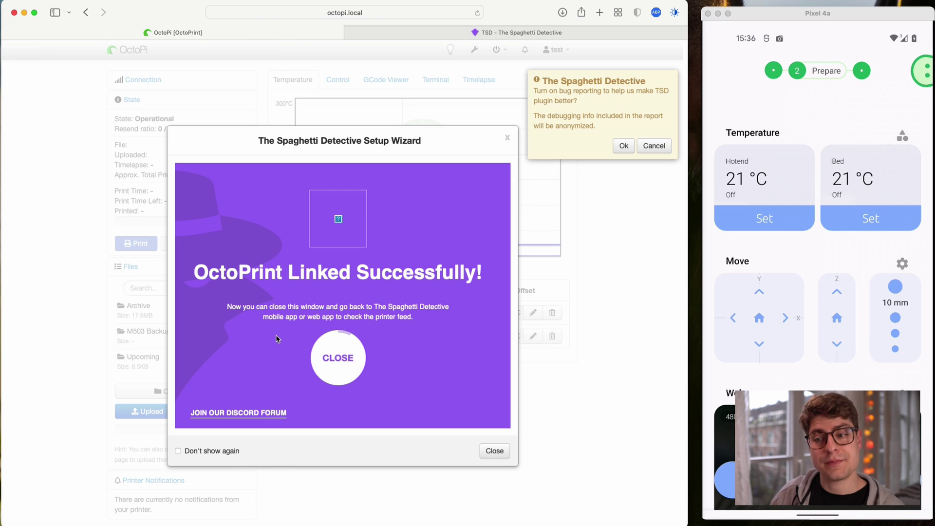
# - Close the link wizard, accept bug reporting, and pass the Access Anywhere troubleshooting connection TEST
pyautogui.click(334, 359)
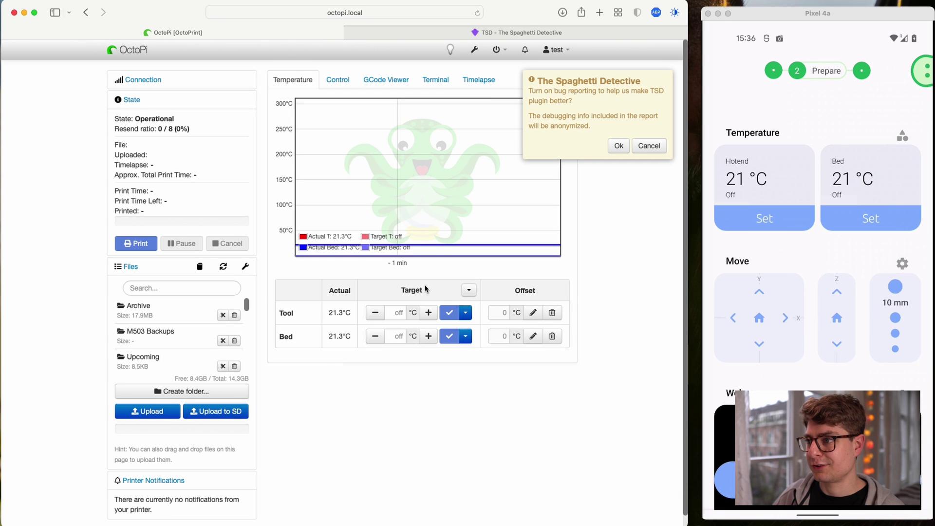
pyautogui.click(616, 146)
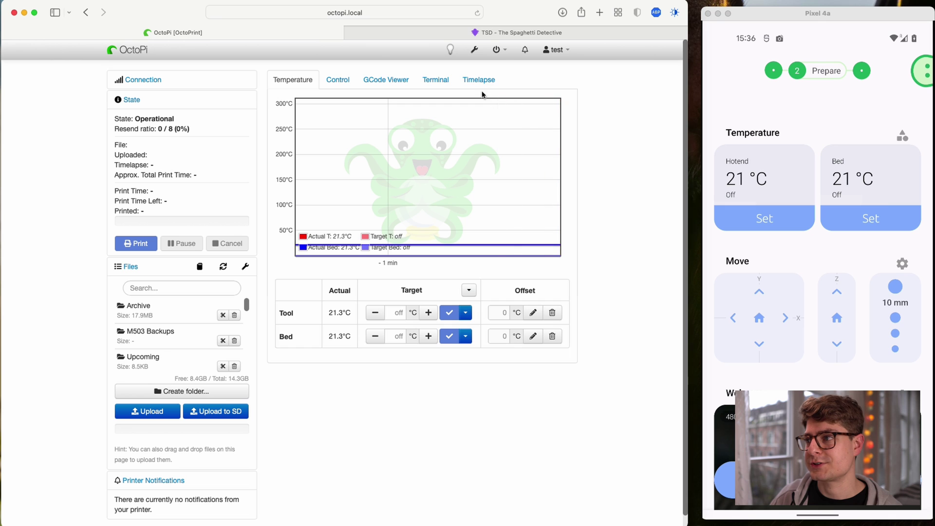
pyautogui.click(474, 51)
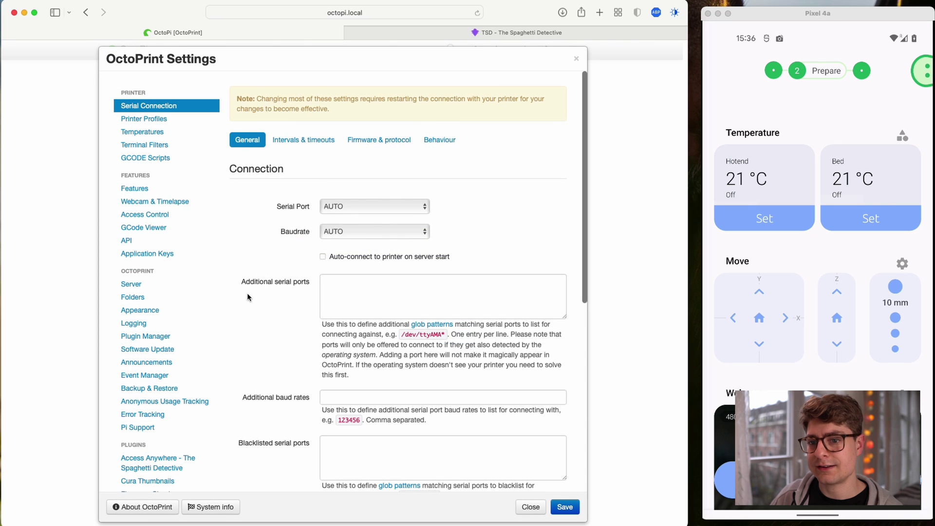
pyautogui.scroll(-5, 190, 331)
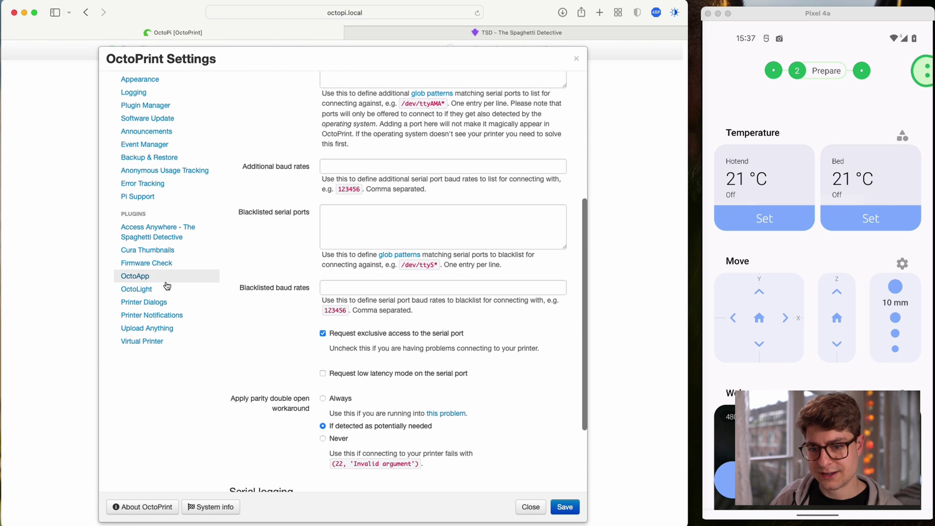
pyautogui.click(164, 238)
pyautogui.scroll(3, 151, 351)
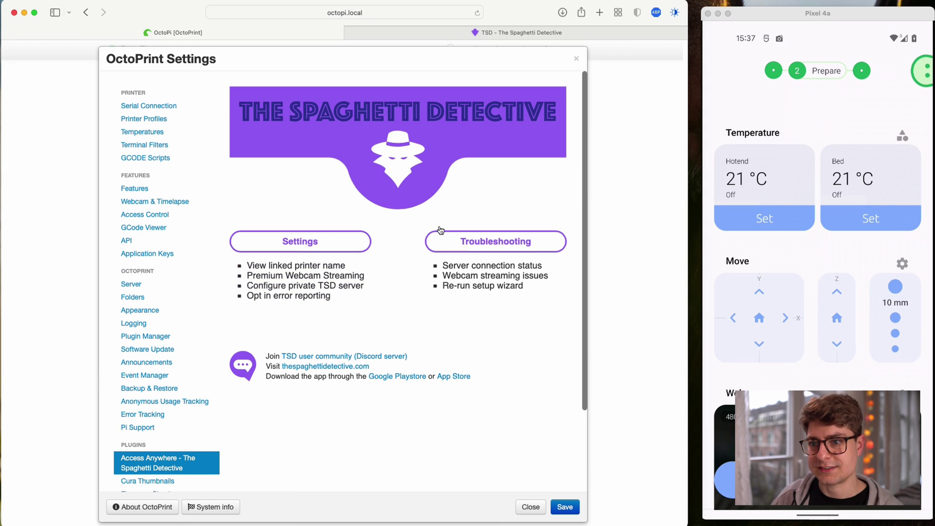
pyautogui.click(482, 246)
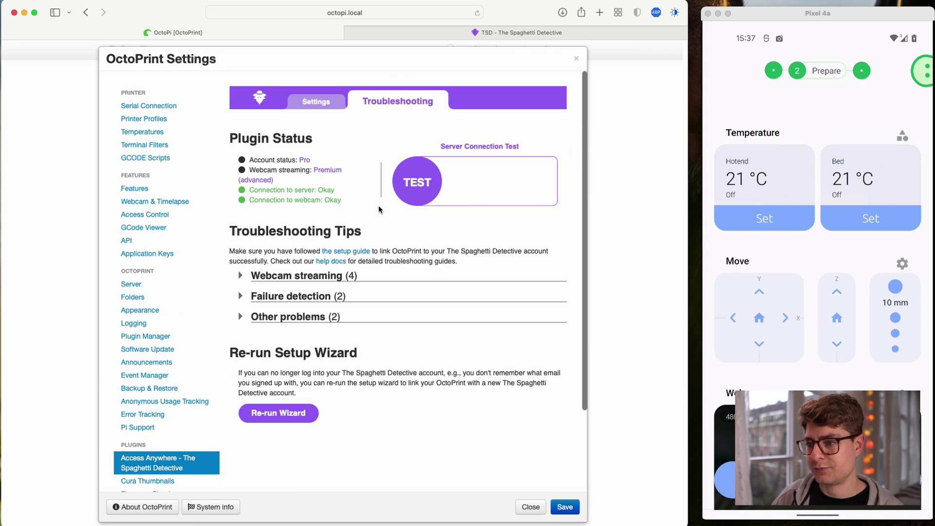
pyautogui.click(412, 198)
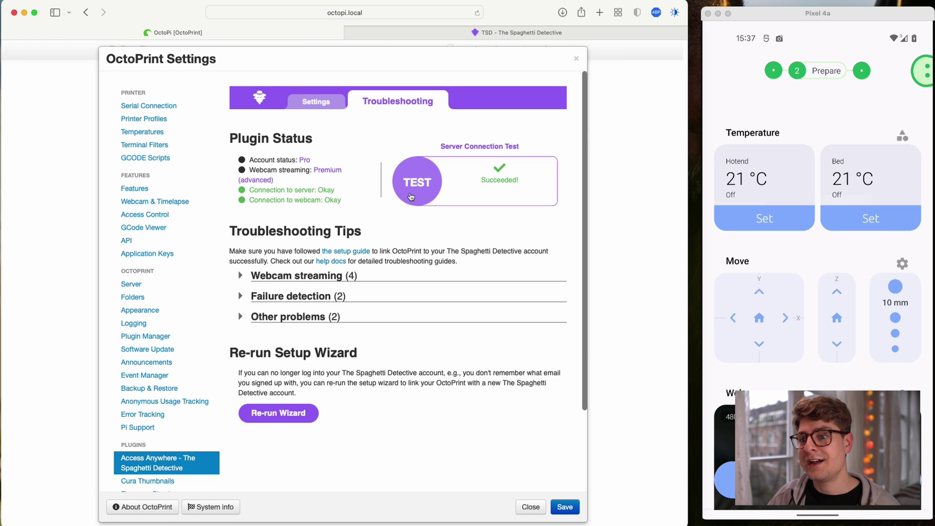
pyautogui.click(538, 35)
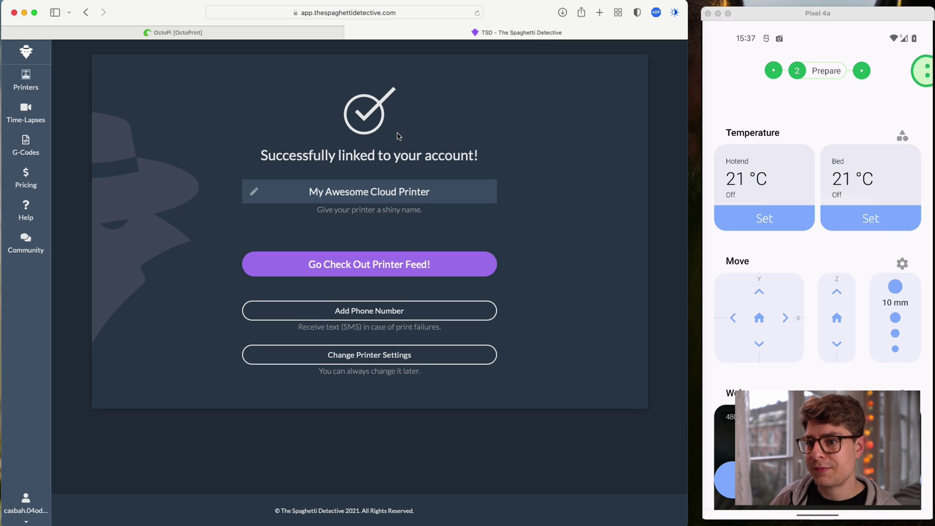
# - Rename the linked printer to 'OctoPi' and open its printer feed with the webcam
pyautogui.click(323, 191)
pyautogui.tripleClick(323, 190)
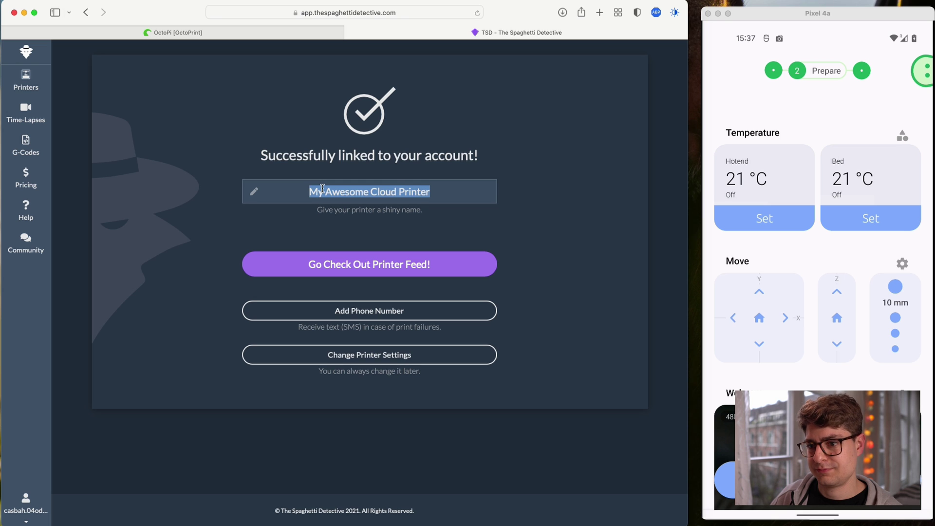
pyautogui.write('OctoPi')
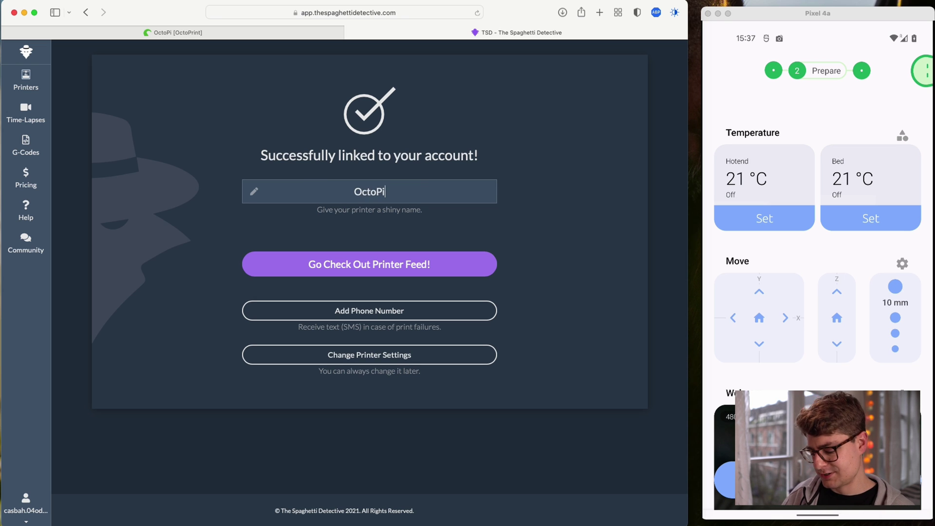
pyautogui.click(383, 274)
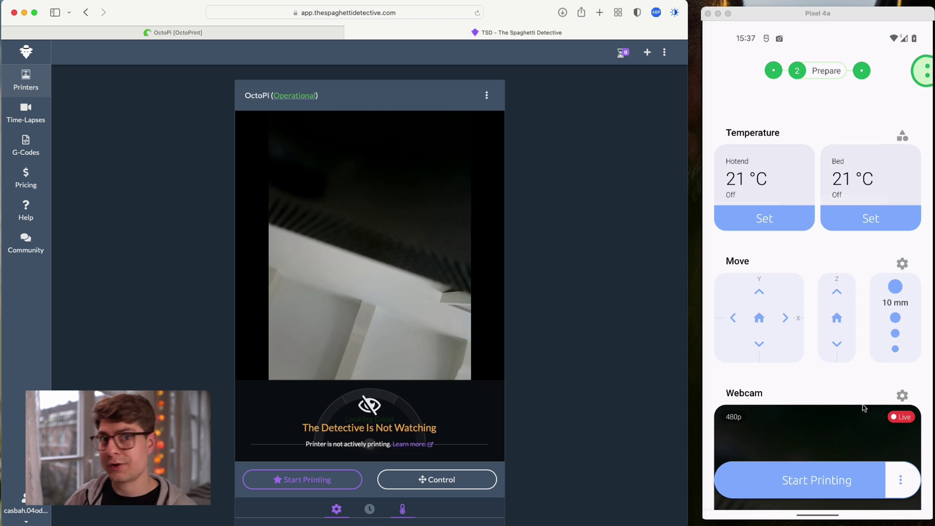
# - In OctoApp's OctoPrint remote access settings, choose Connect Spaghetti Detective
pyautogui.click(895, 464)
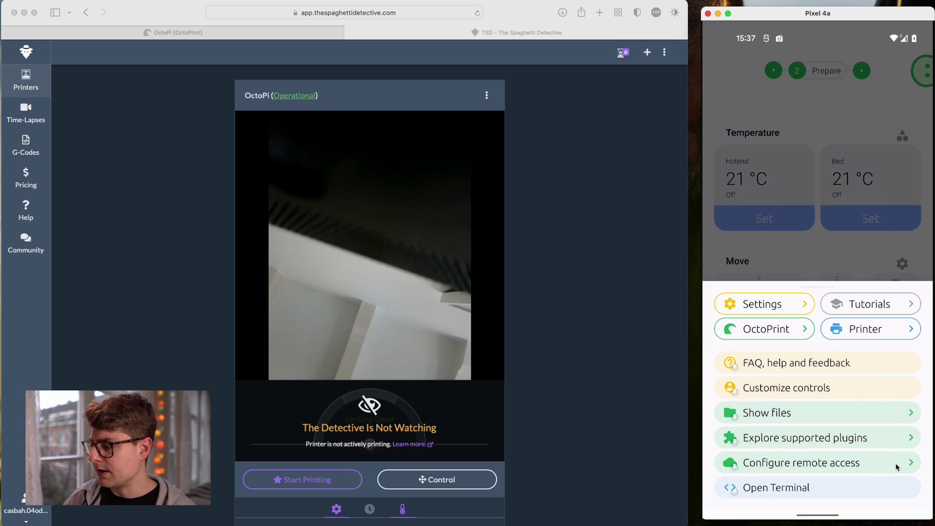
pyautogui.click(779, 332)
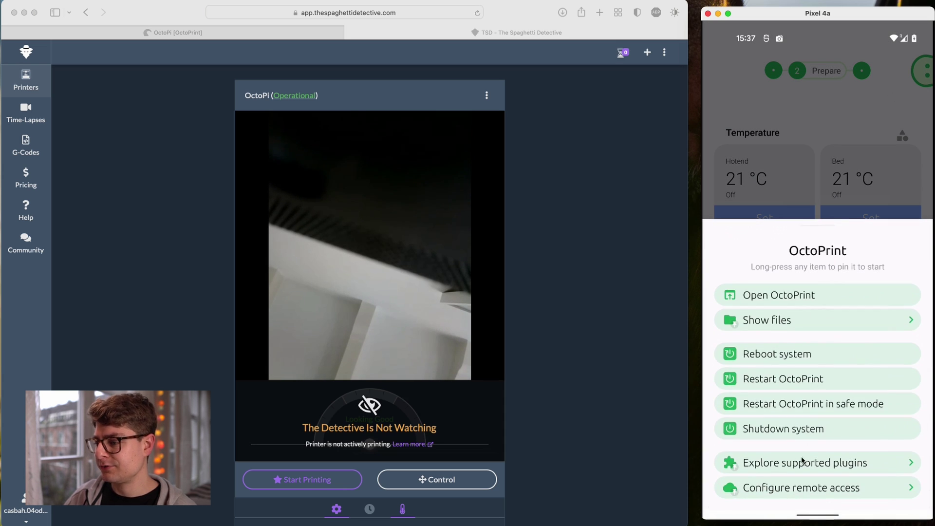
pyautogui.click(784, 489)
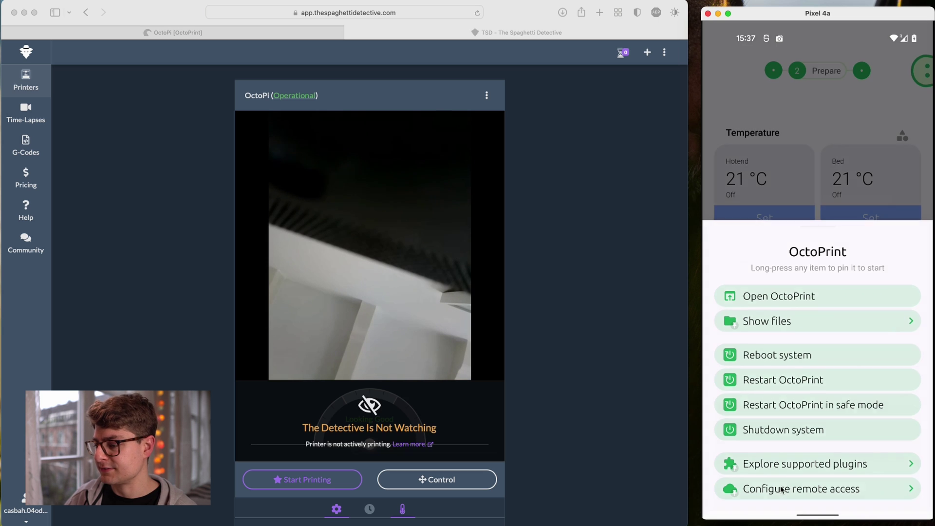
pyautogui.moveTo(812, 390); pyautogui.dragTo(813, 117)
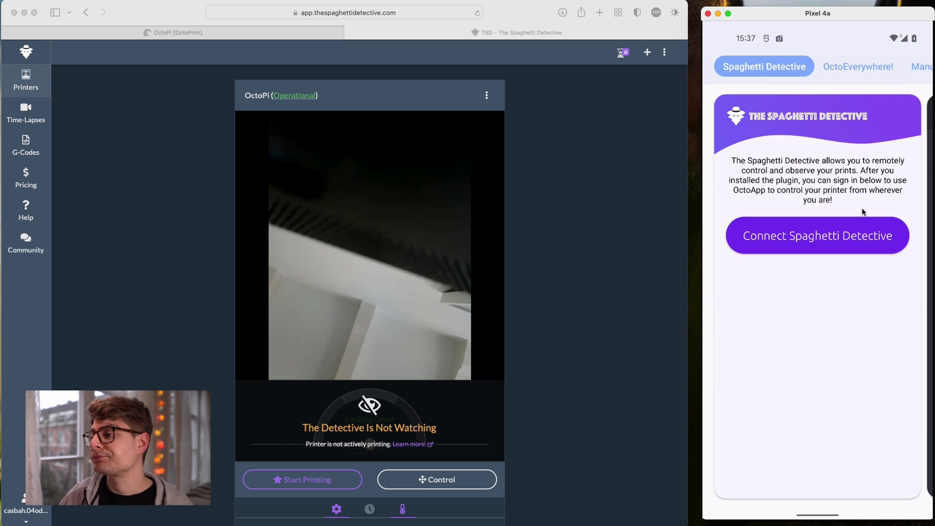
pyautogui.click(847, 236)
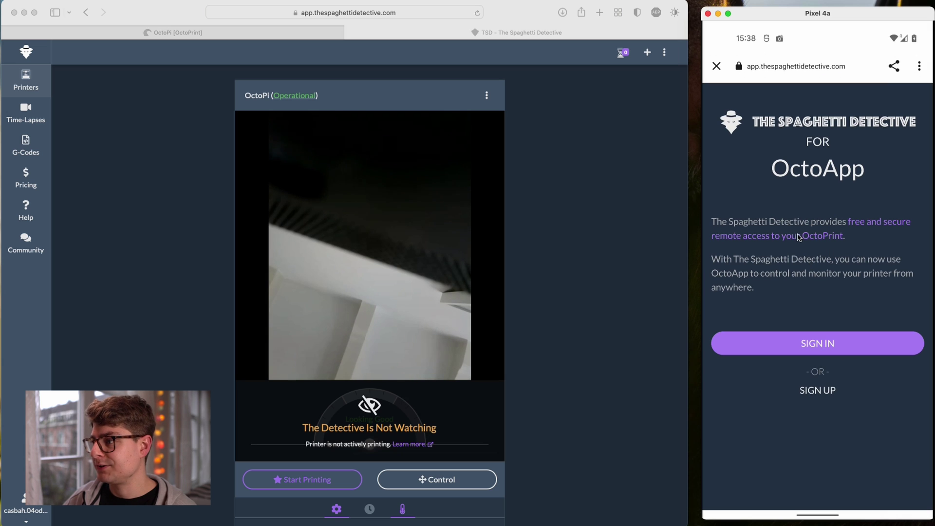
# - Sign in with the account e-mail and password, with Remember me checked
pyautogui.click(818, 343)
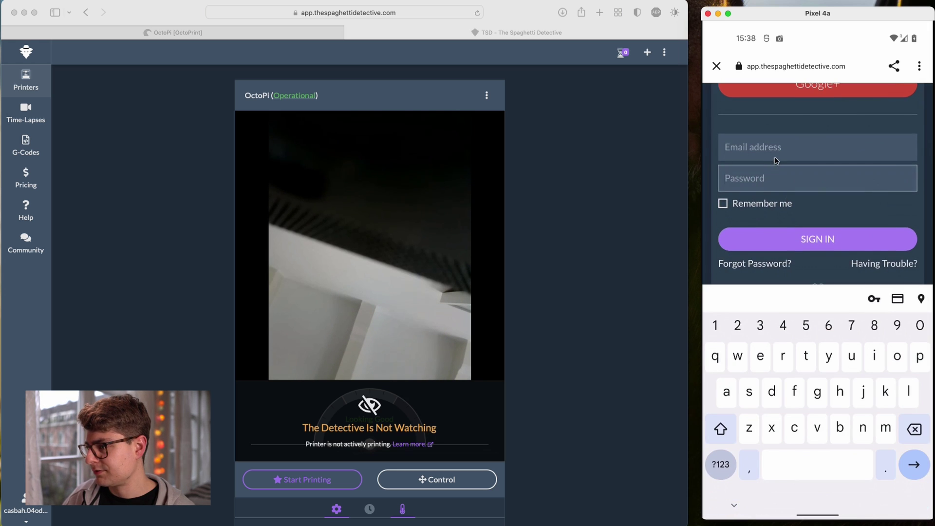
pyautogui.click(757, 148)
pyautogui.click(760, 298)
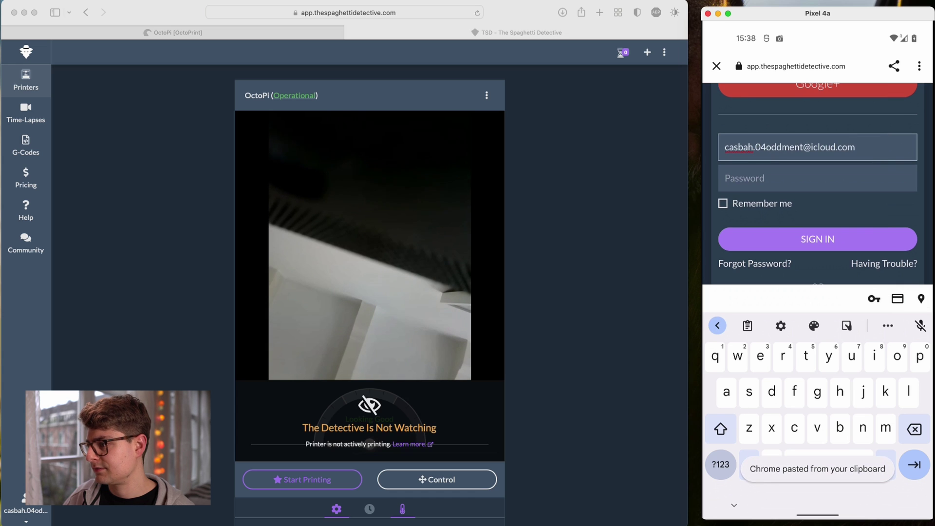
pyautogui.click(799, 178)
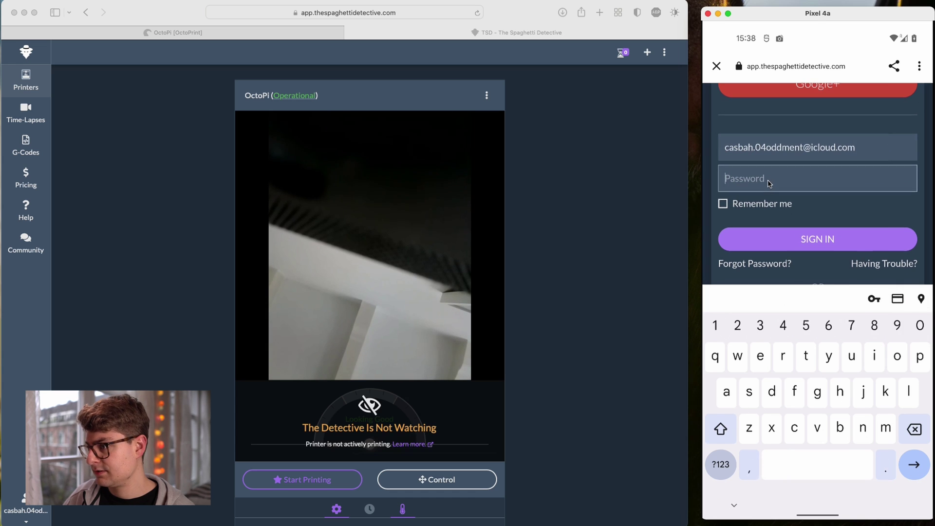
pyautogui.press('super+v')
pyautogui.click(770, 209)
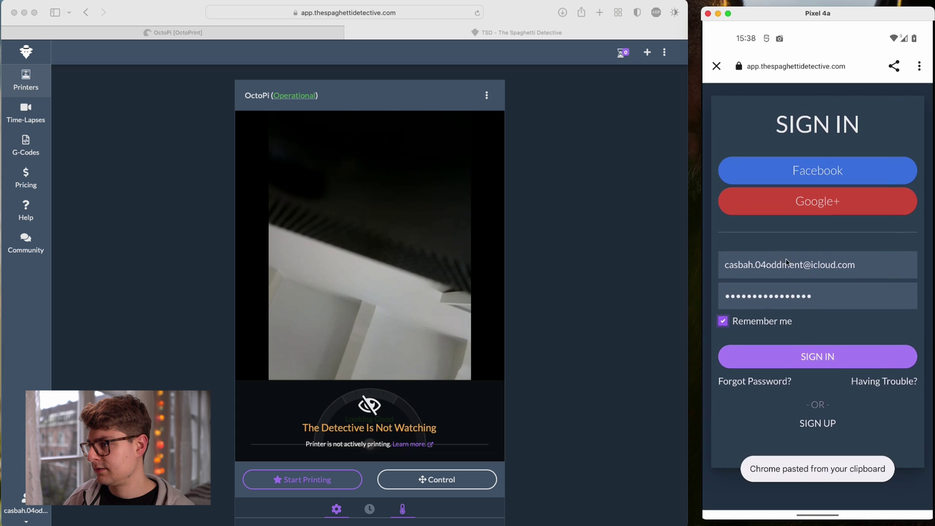
pyautogui.click(803, 349)
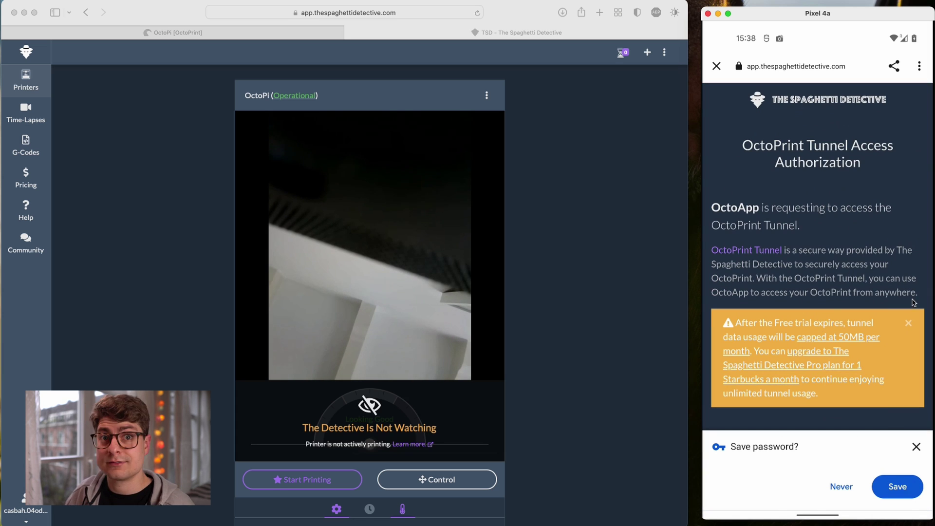
# - Dismiss the save-password prompt and authorize OctoApp tunnel access for OctoPi
pyautogui.click(916, 447)
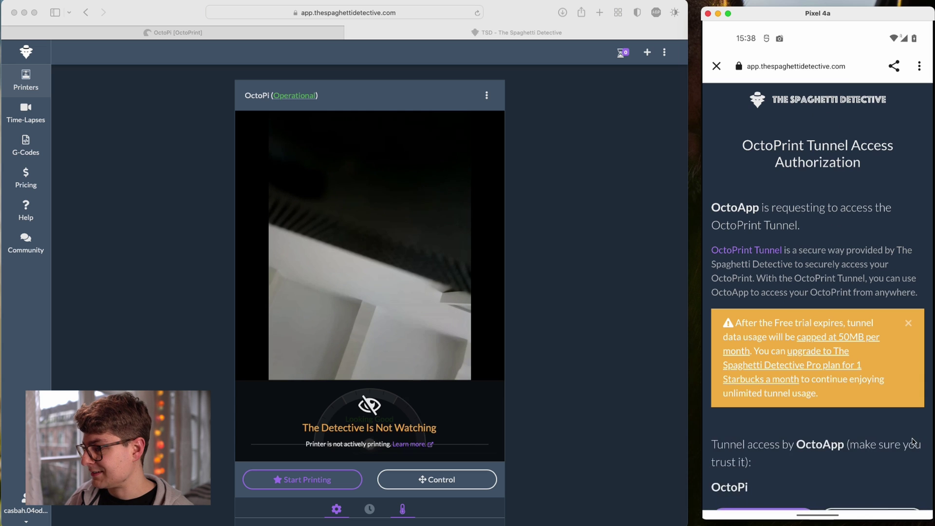
pyautogui.scroll(-3, 905, 214)
pyautogui.moveTo(904, 213); pyautogui.dragTo(907, 223)
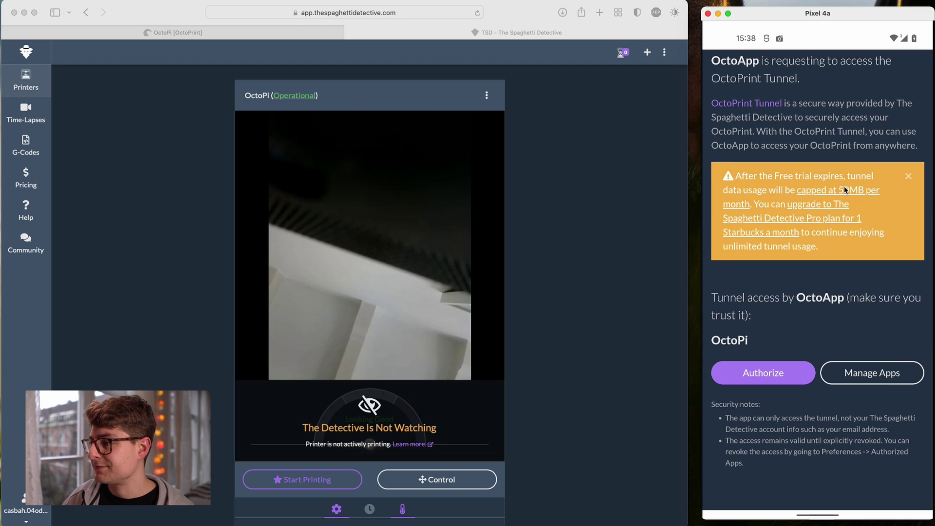
pyautogui.click(764, 373)
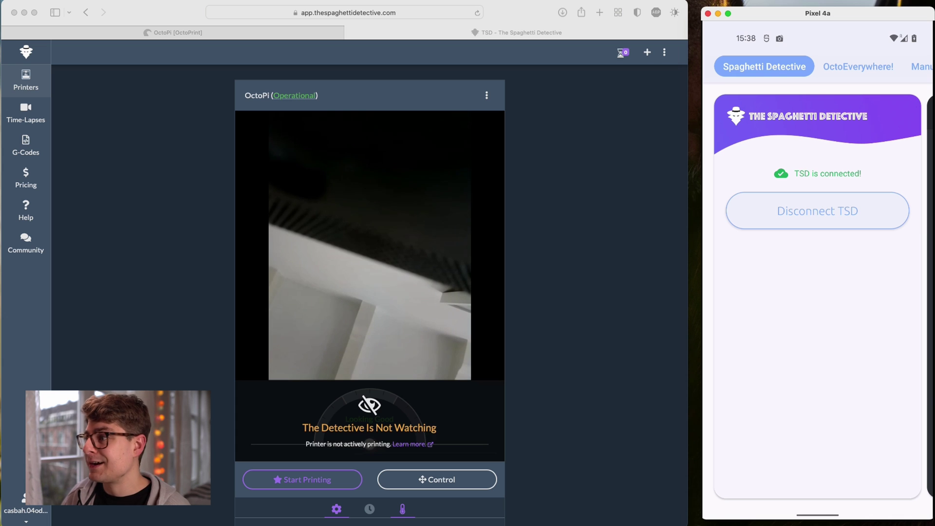
# - Return to OctoApp's Prepare screen and turn off the phone's Wi-Fi in quick settings
pyautogui.moveTo(933, 403); pyautogui.dragTo(911, 402)
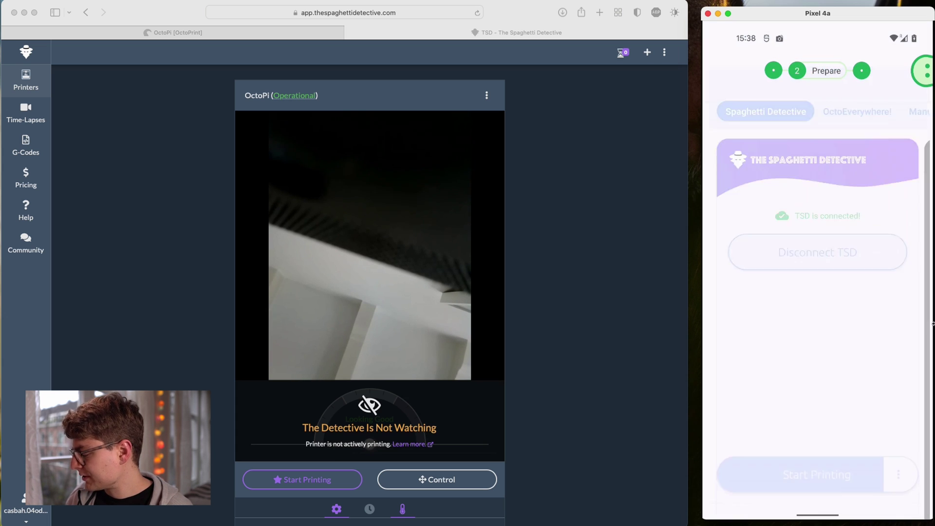
pyautogui.moveTo(877, 298); pyautogui.dragTo(877, 250)
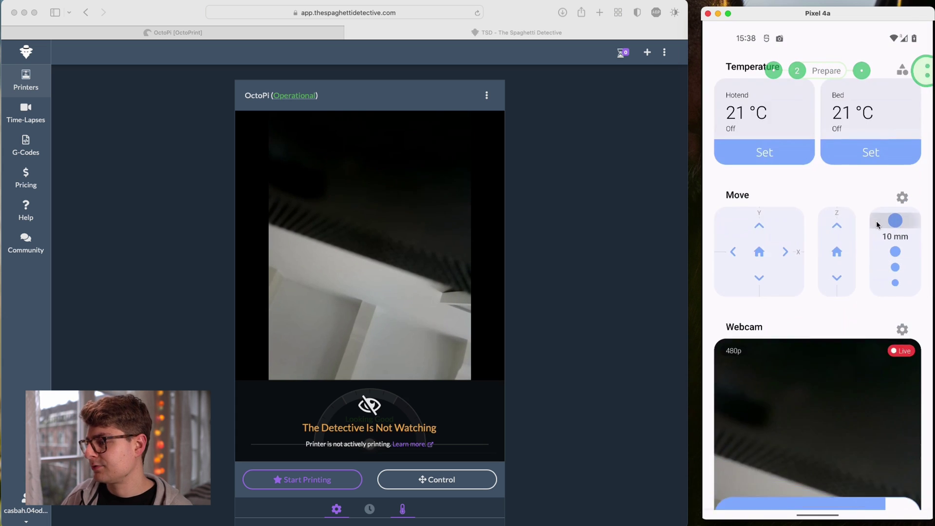
pyautogui.scroll(-1, 875, 112)
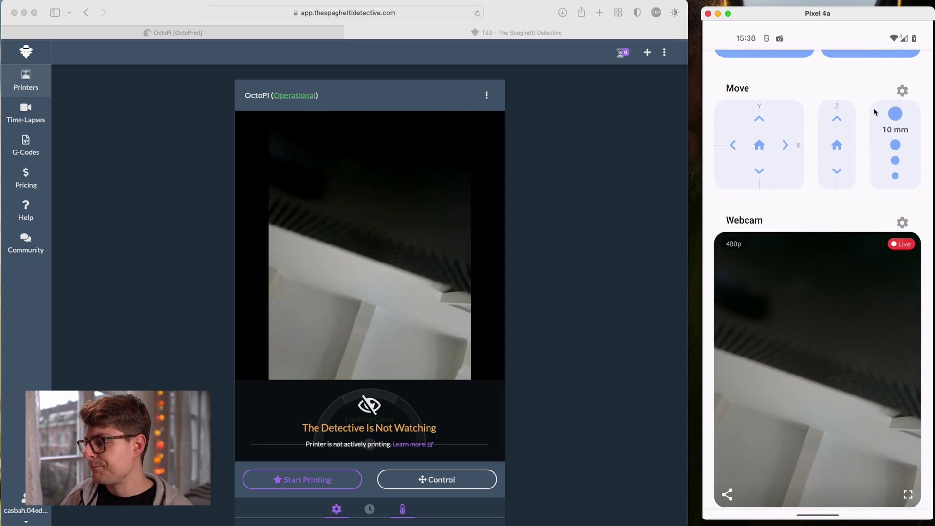
pyautogui.moveTo(866, 35); pyautogui.dragTo(864, 178)
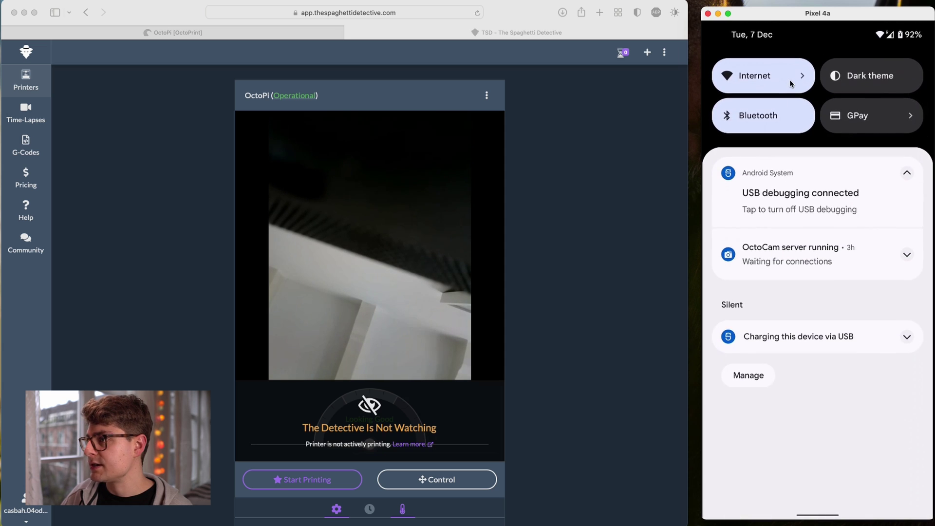
pyautogui.click(790, 80)
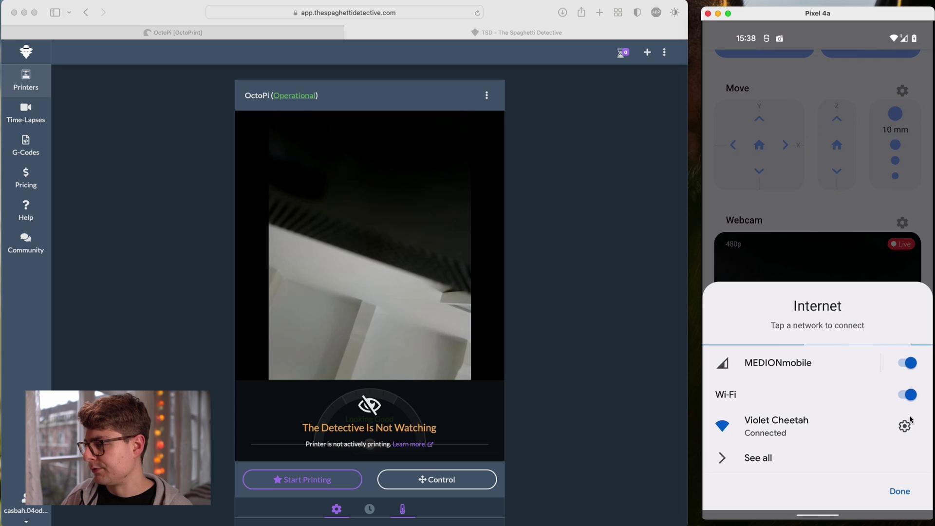
pyautogui.click(909, 395)
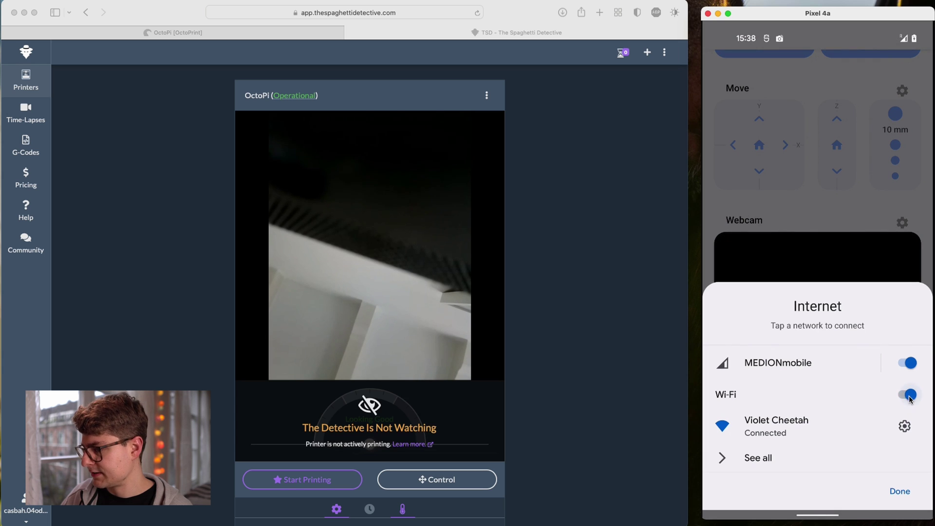
pyautogui.click(836, 196)
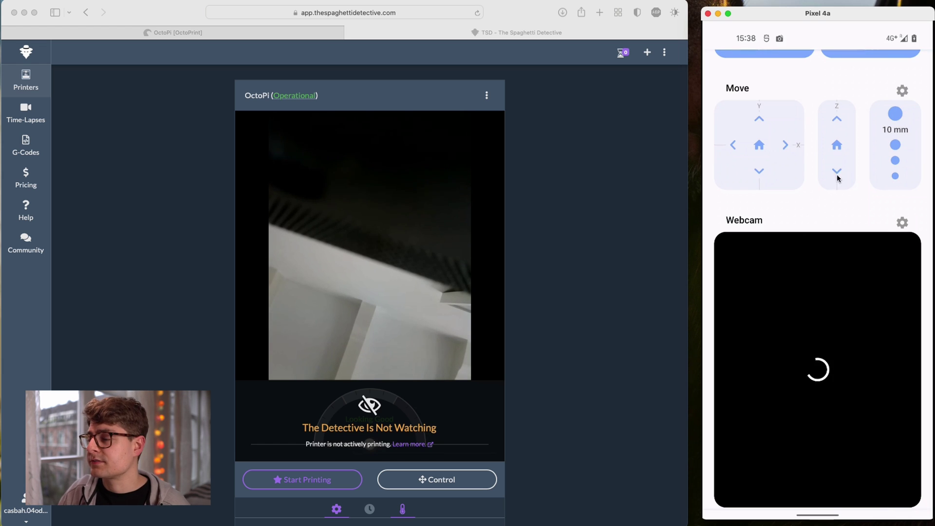
# - Scroll down to the Webcam card showing 'The Detective is not watching'
pyautogui.moveTo(825, 73); pyautogui.dragTo(820, 259)
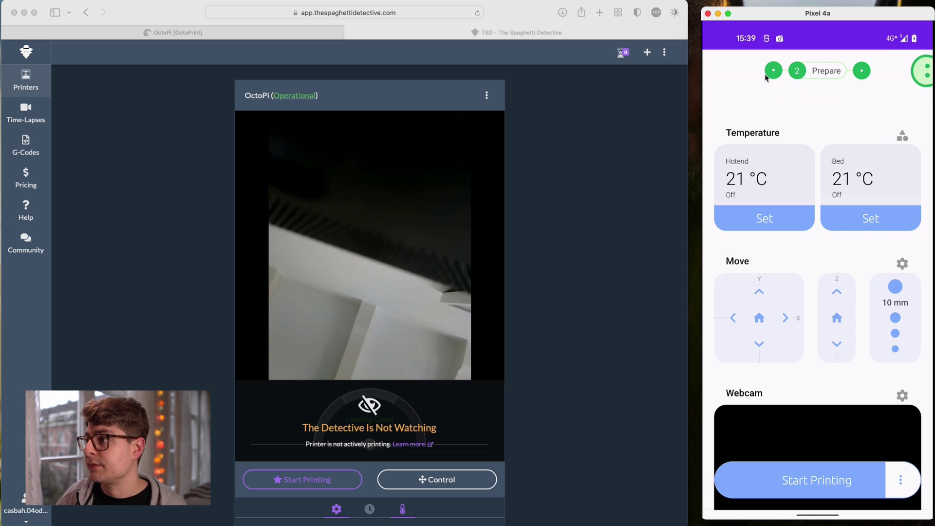
pyautogui.moveTo(789, 171); pyautogui.dragTo(779, 47)
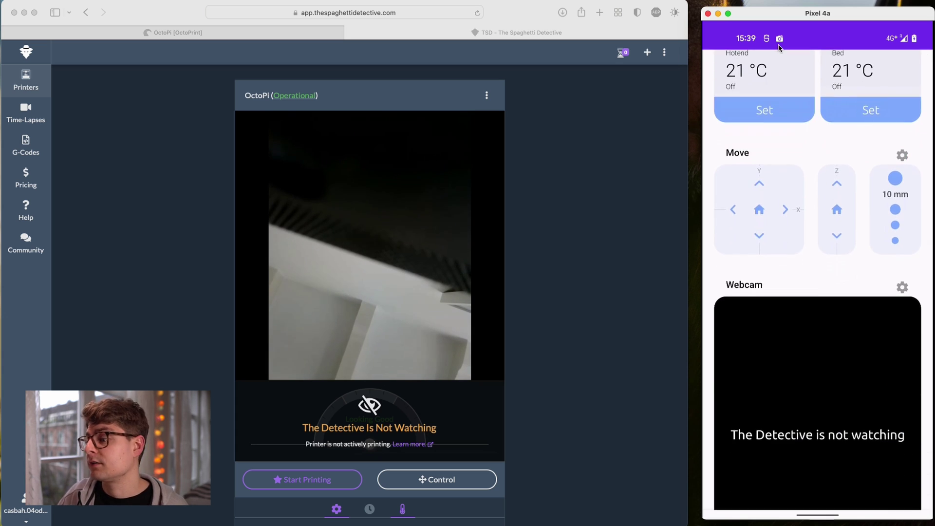
pyautogui.moveTo(808, 268); pyautogui.dragTo(802, 122)
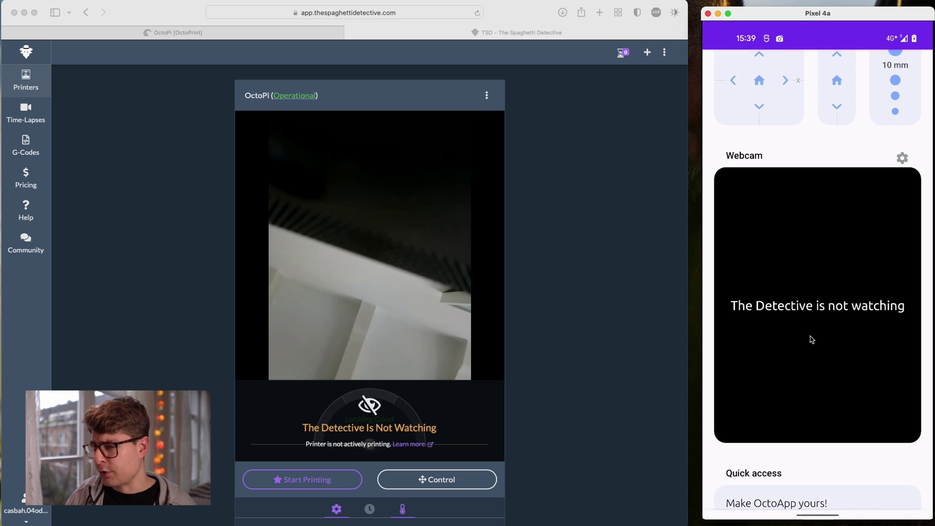
# - Close the OctoPrint settings and start printing the CE3 gcode file from the Files list
pyautogui.click(294, 33)
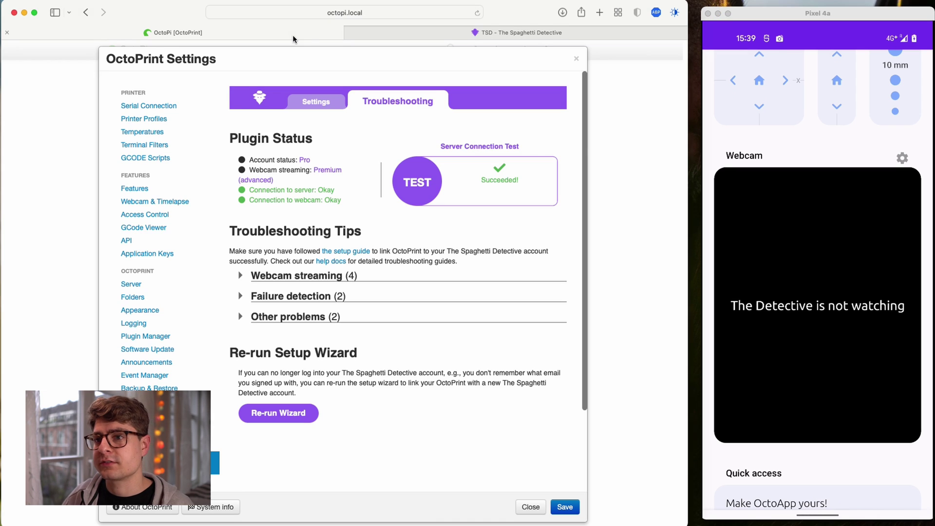
pyautogui.click(578, 58)
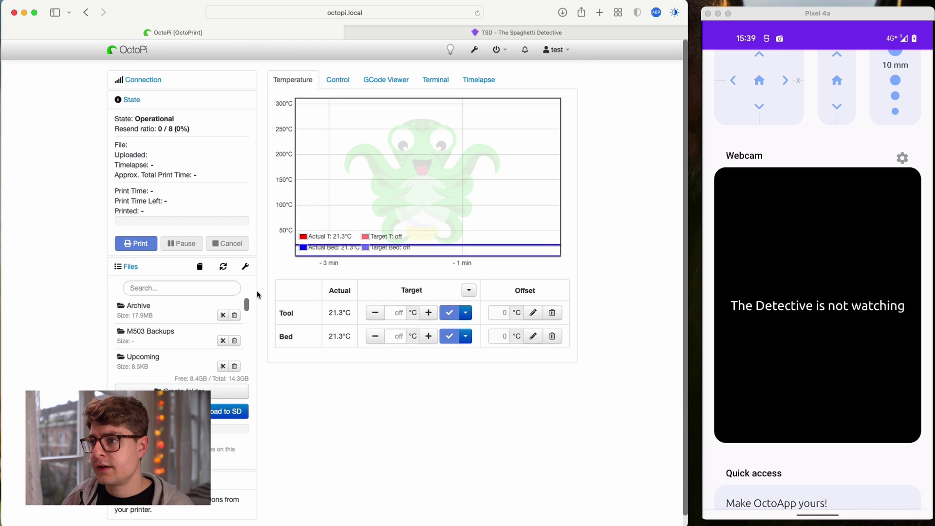
pyautogui.scroll(-3, 234, 341)
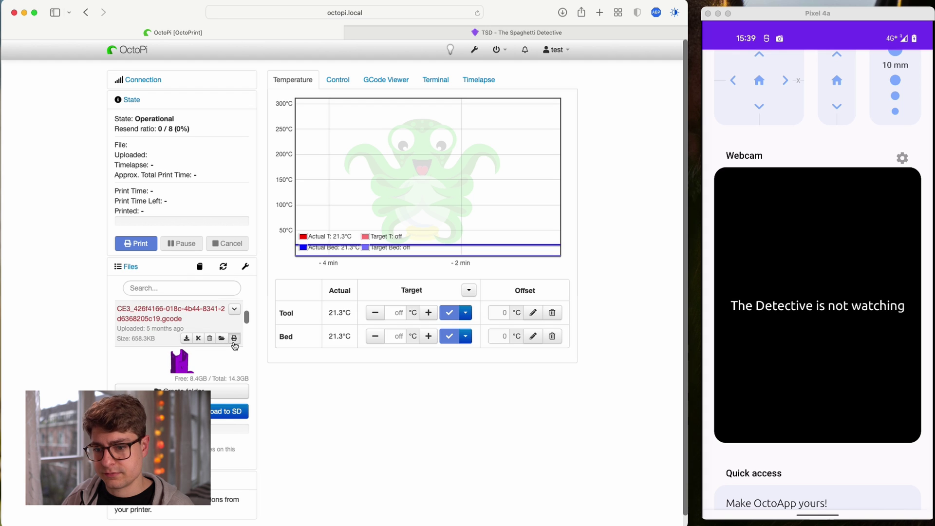
pyautogui.click(234, 340)
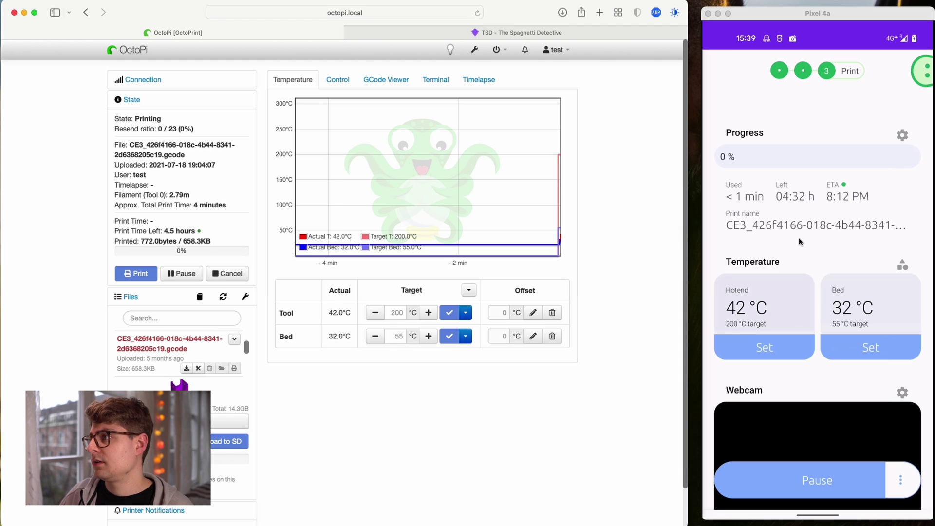
pyautogui.click(846, 284)
# - Relaunch OctoApp to confirm the print over The Spaghetti Detective, then show the 'Printing 0%' notification
pyautogui.scroll(-5, 847, 284)
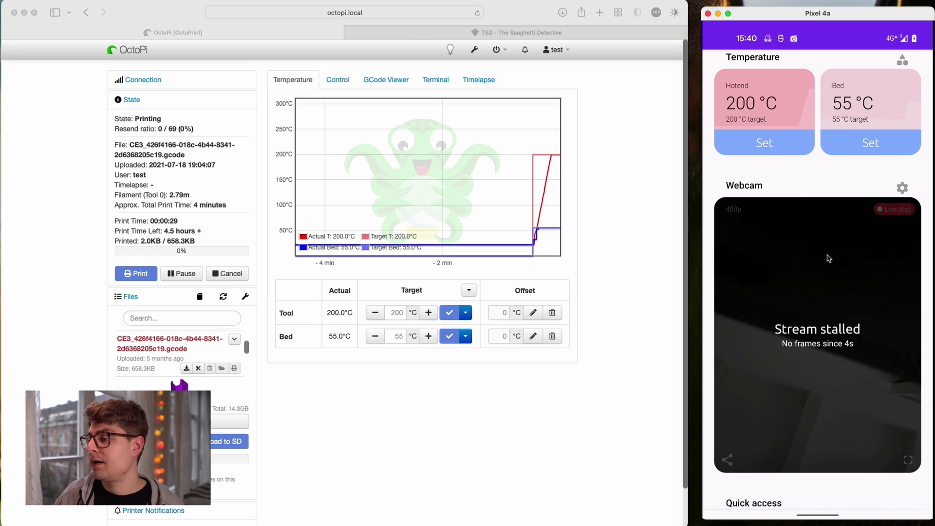
pyautogui.press('super+o')
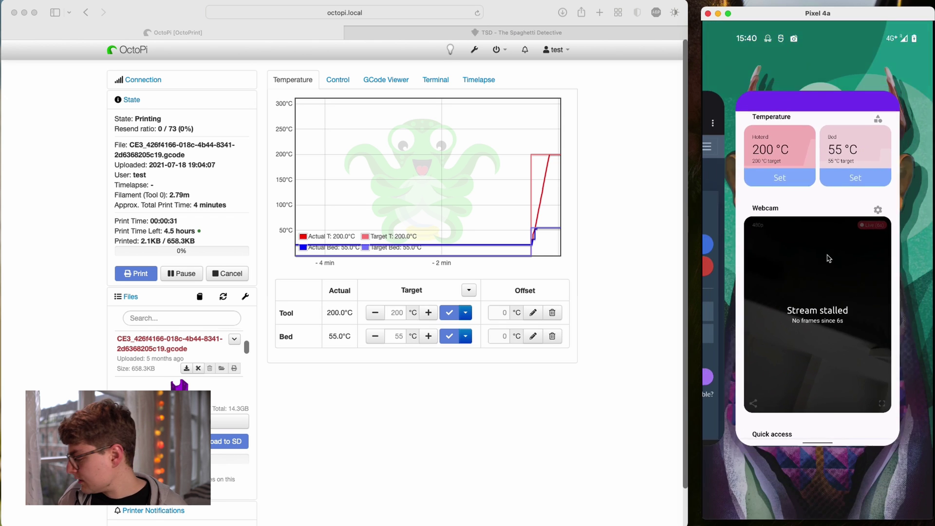
pyautogui.press('super+shift+h')
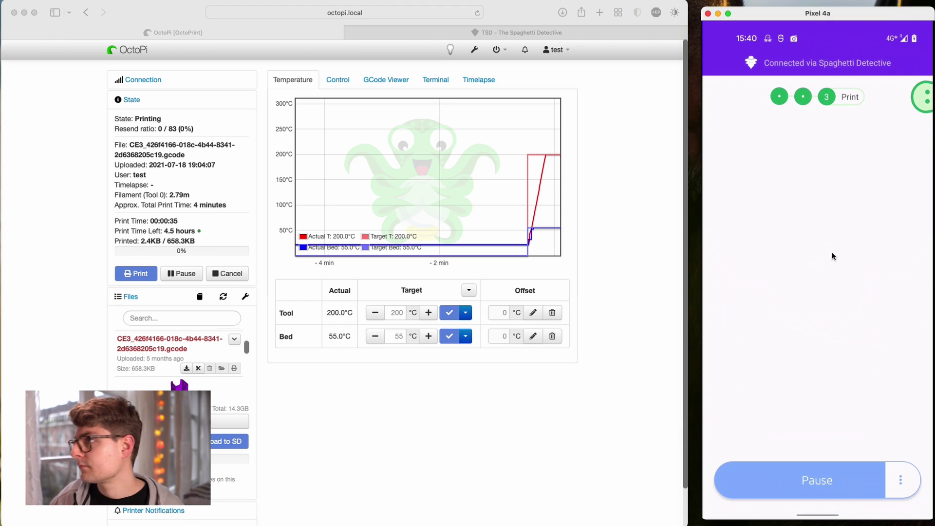
pyautogui.scroll(-6, 832, 273)
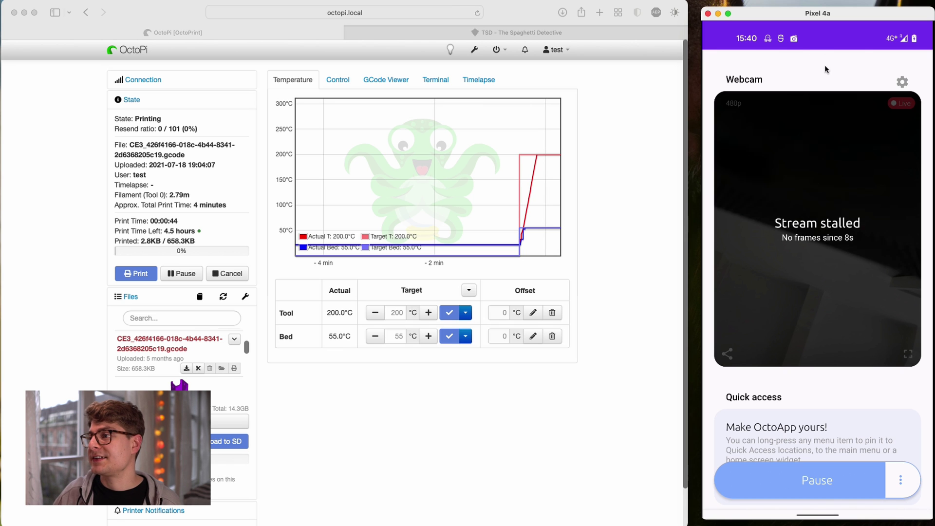
pyautogui.moveTo(828, 70); pyautogui.dragTo(825, 220)
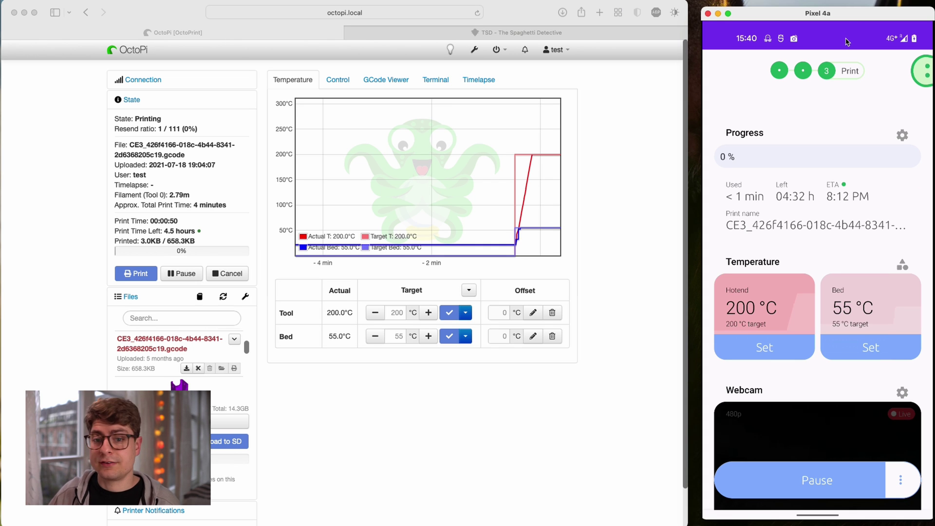
pyautogui.moveTo(846, 42); pyautogui.dragTo(848, 340)
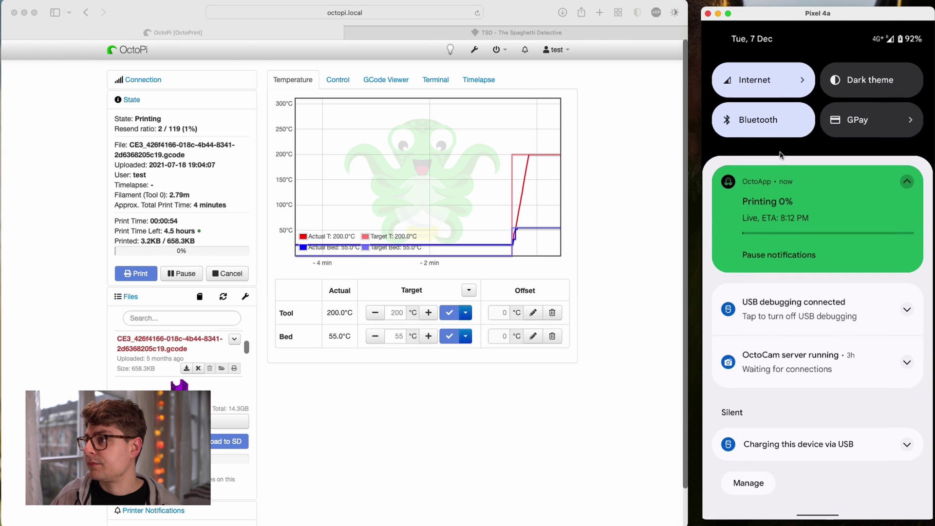
# - Switch the phone's Wi-Fi back on from the Internet quick-settings tile and return to OctoApp
pyautogui.click(787, 76)
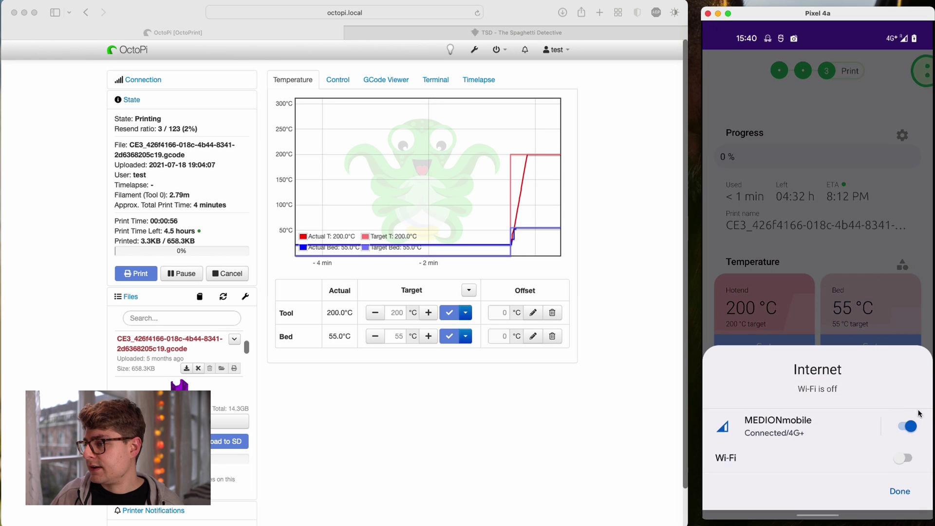
pyautogui.click(906, 459)
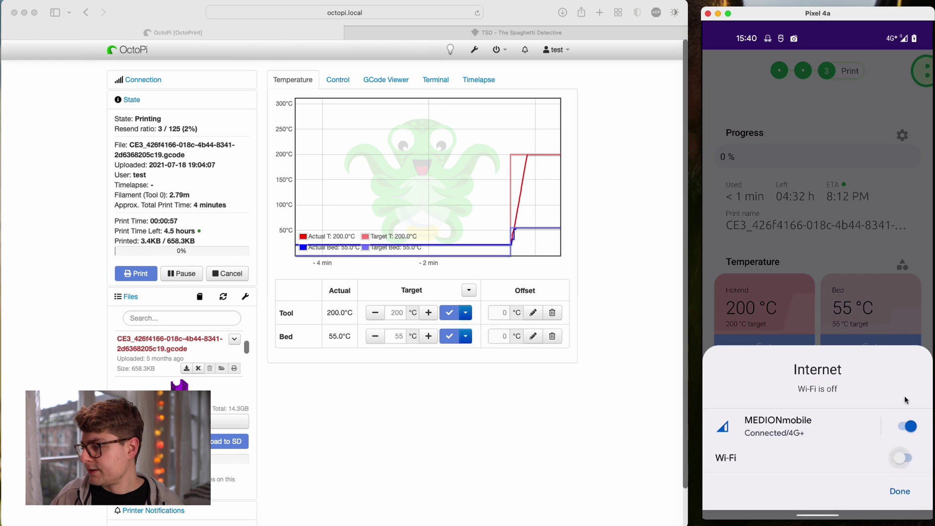
pyautogui.click(847, 129)
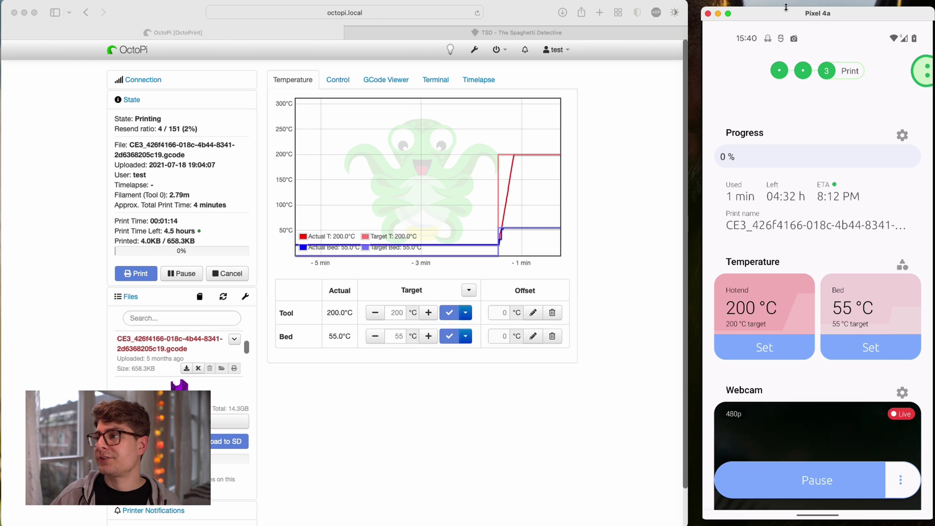
# - Scroll down to the Webcam card showing the live 480p stream of the printer
pyautogui.scroll(-5, 841, 221)
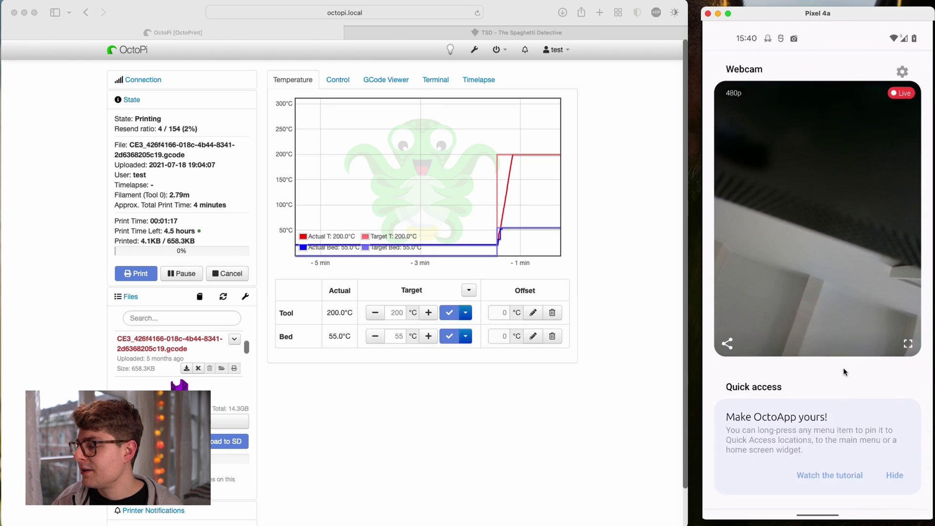
pyautogui.moveTo(844, 368); pyautogui.dragTo(788, 383)
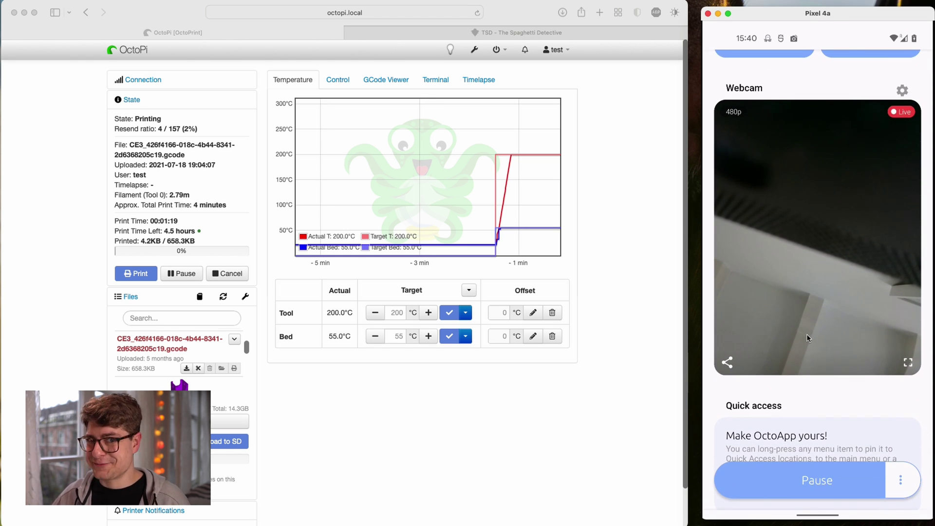